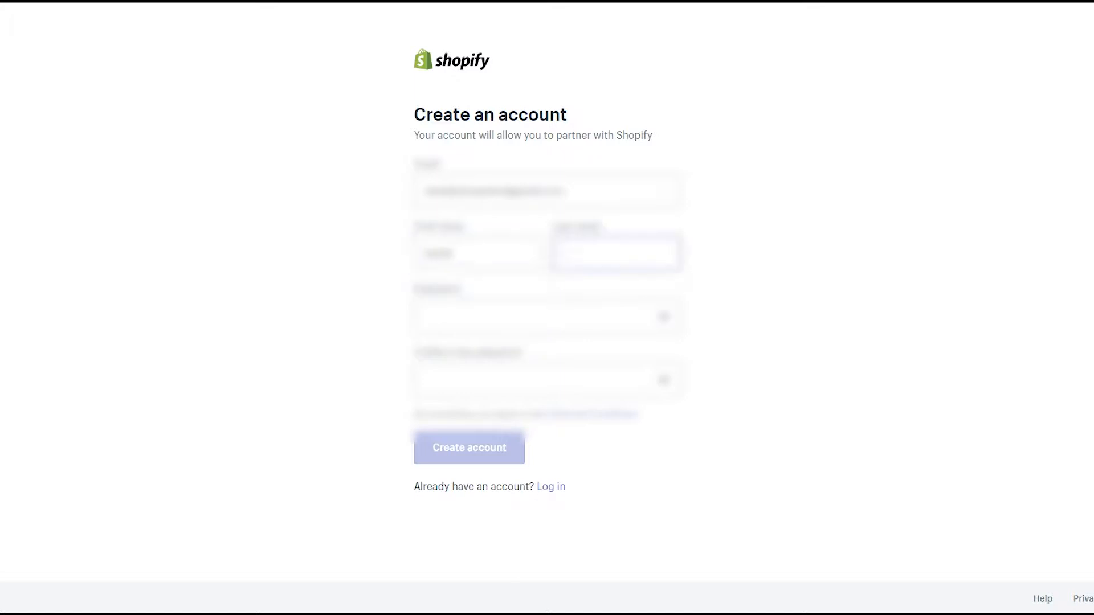
Enter the last name, the account password and its confirmation, and create the Shopify partner account
key(Tab)
key(shift+Tab)
text(•••••••)
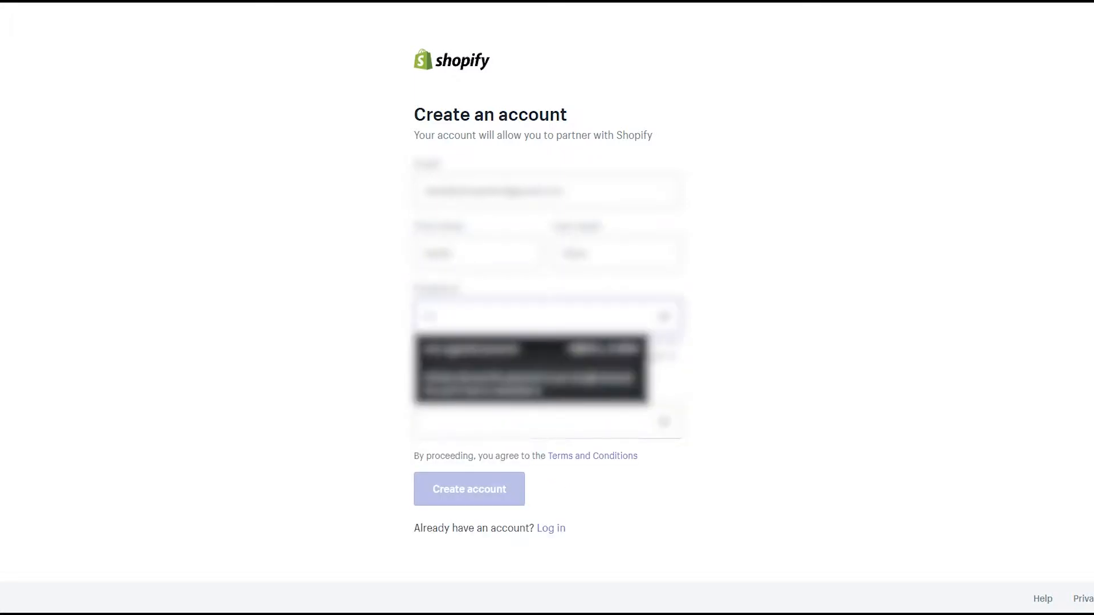
key(Tab)
key(Tab)
text(••••••)
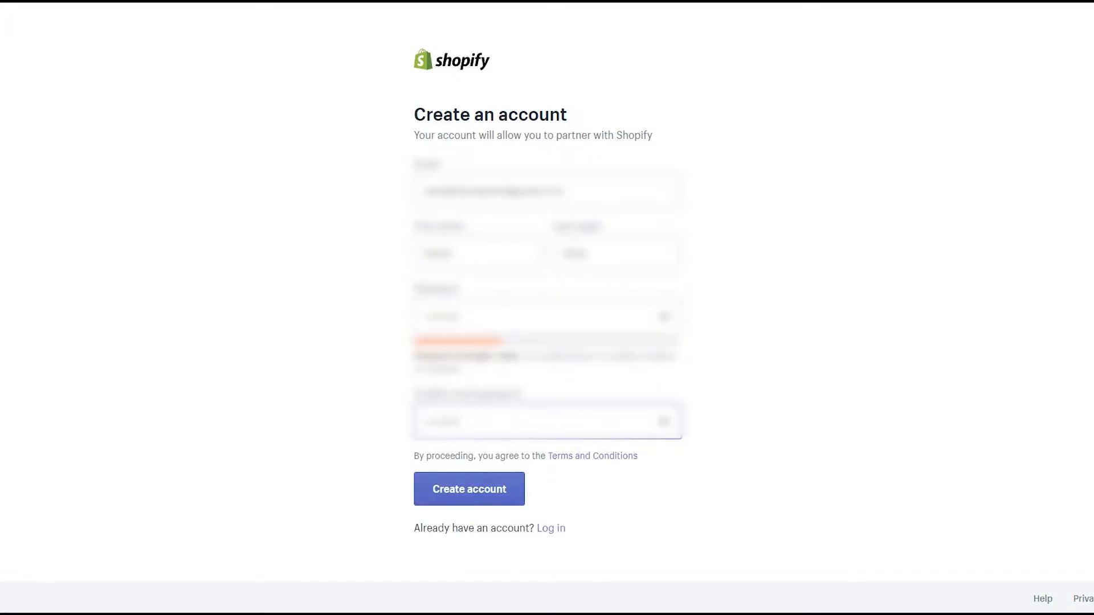
key(Return)
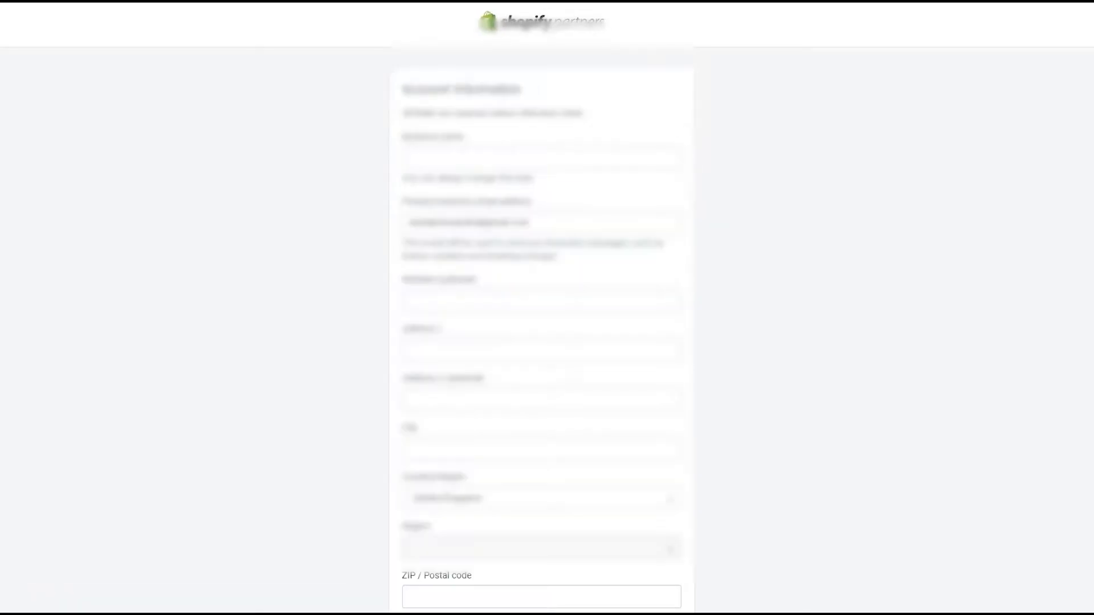
Enter the business name and fill in the business address with the saved address suggestion
scroll(595, 139, down, 1)
click(596, 140)
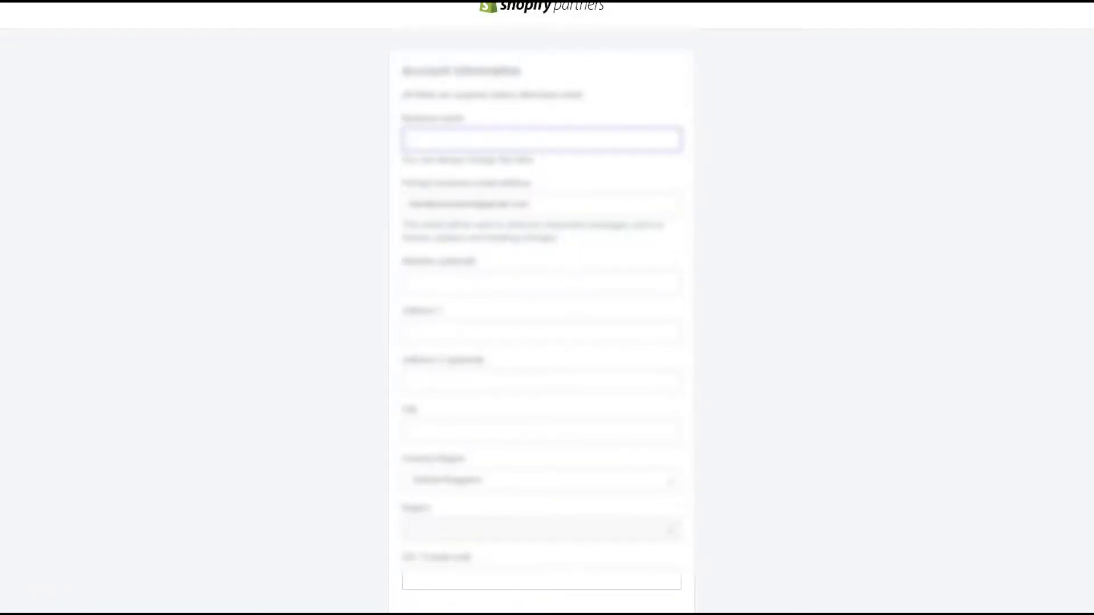
text(Fashion Shop)
click(542, 332)
click(512, 368)
scroll(541, 342, down, 9)
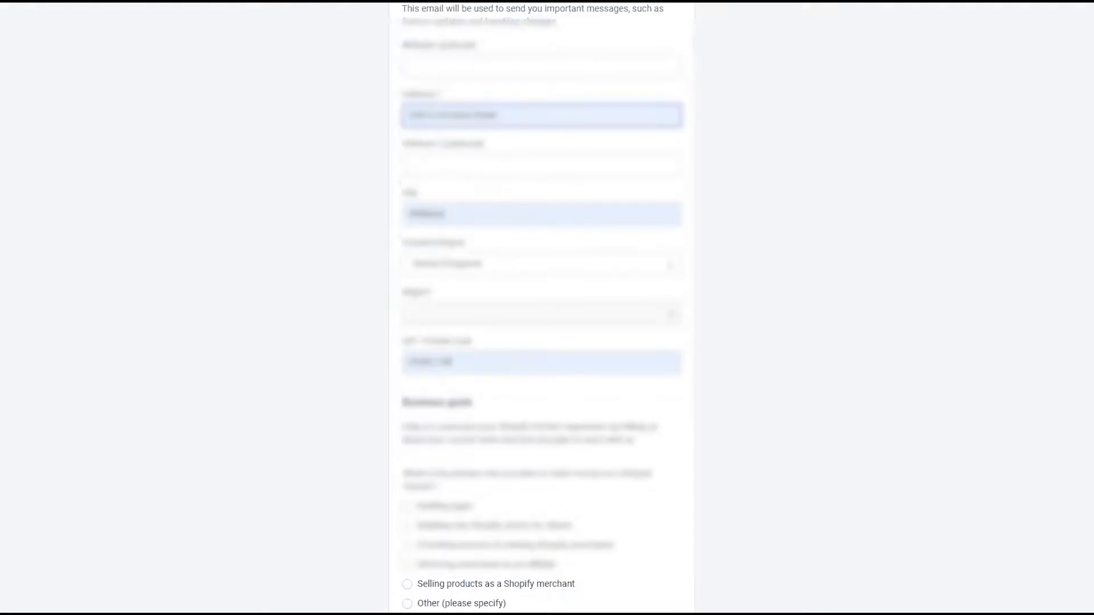
Choose selling products as a Shopify merchant as the business goal and mark that no ecommerce platforms are used
scroll(541, 342, down, 5)
key(Return)
scroll(541, 341, down, 10)
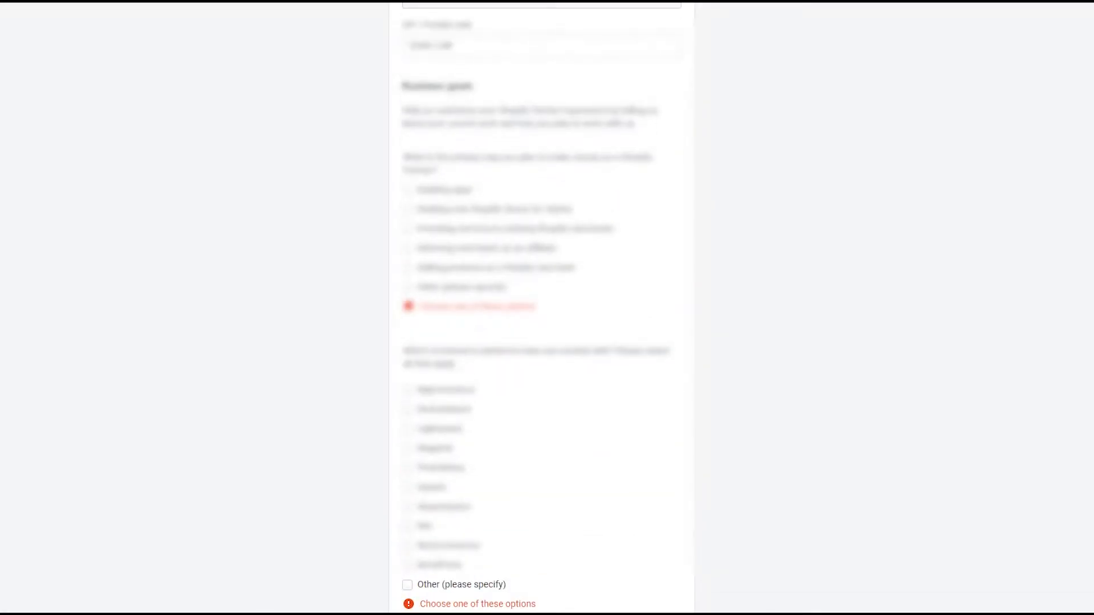
scroll(542, 307, down, 3)
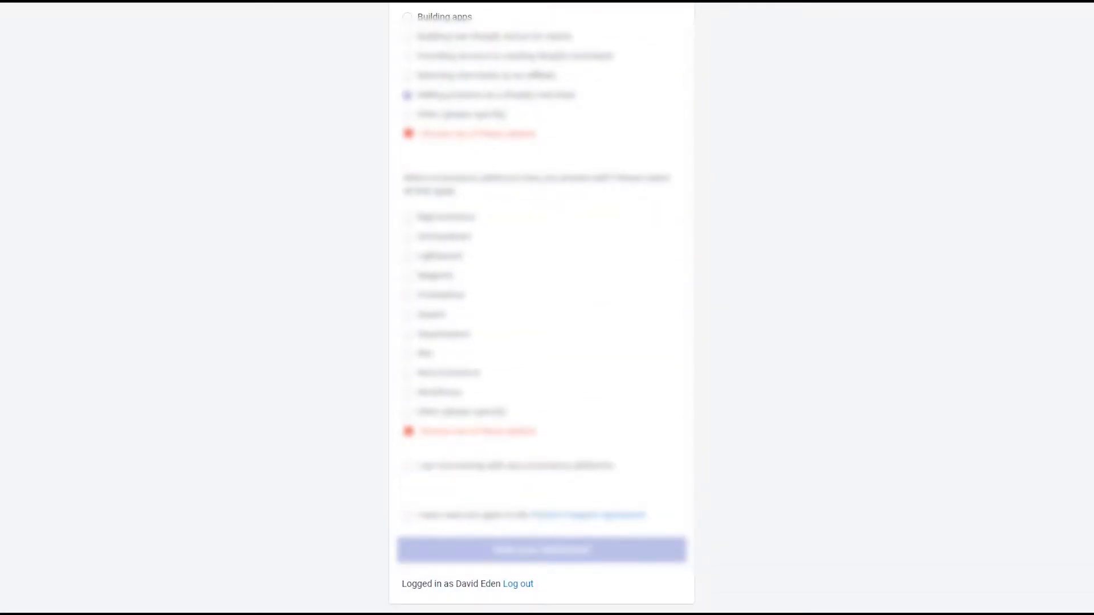
click(408, 465)
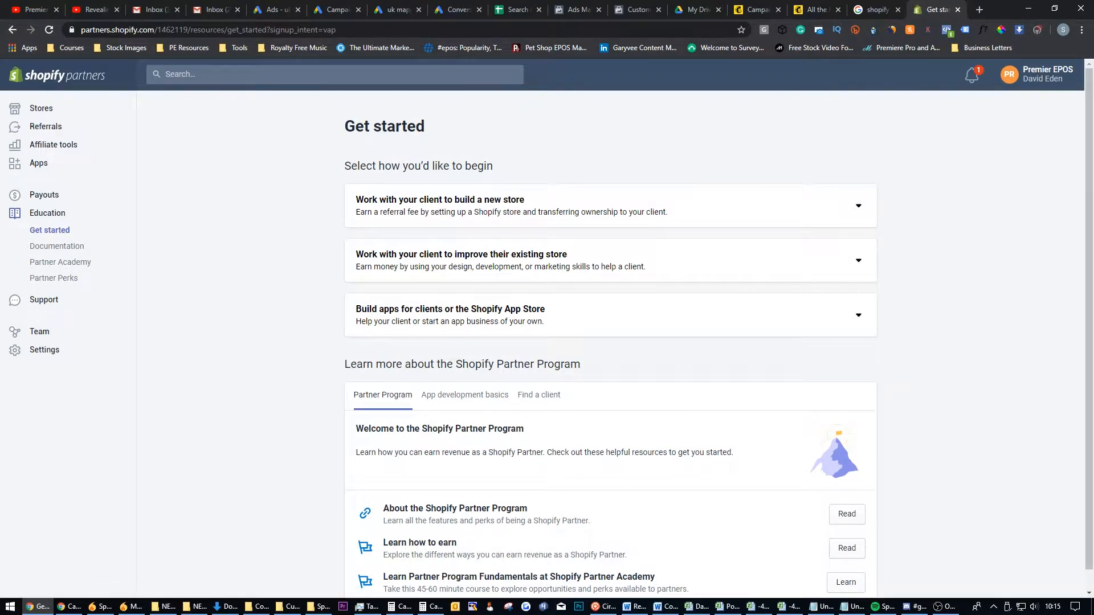
Name the new development store Premier EPOS Test
scroll(610, 334, down, 1)
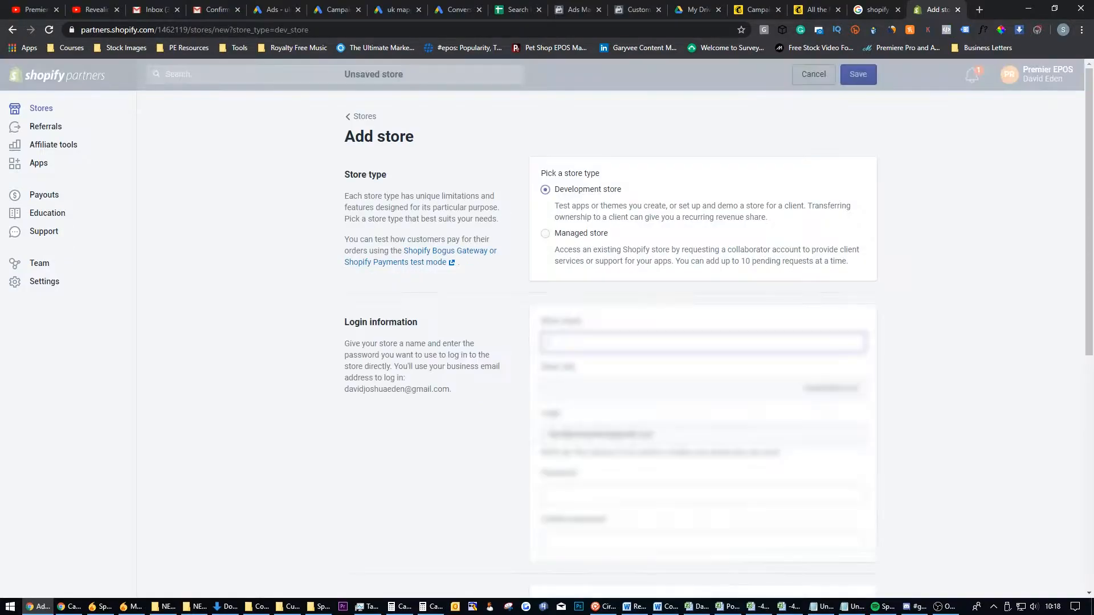
scroll(703, 342, down, 2)
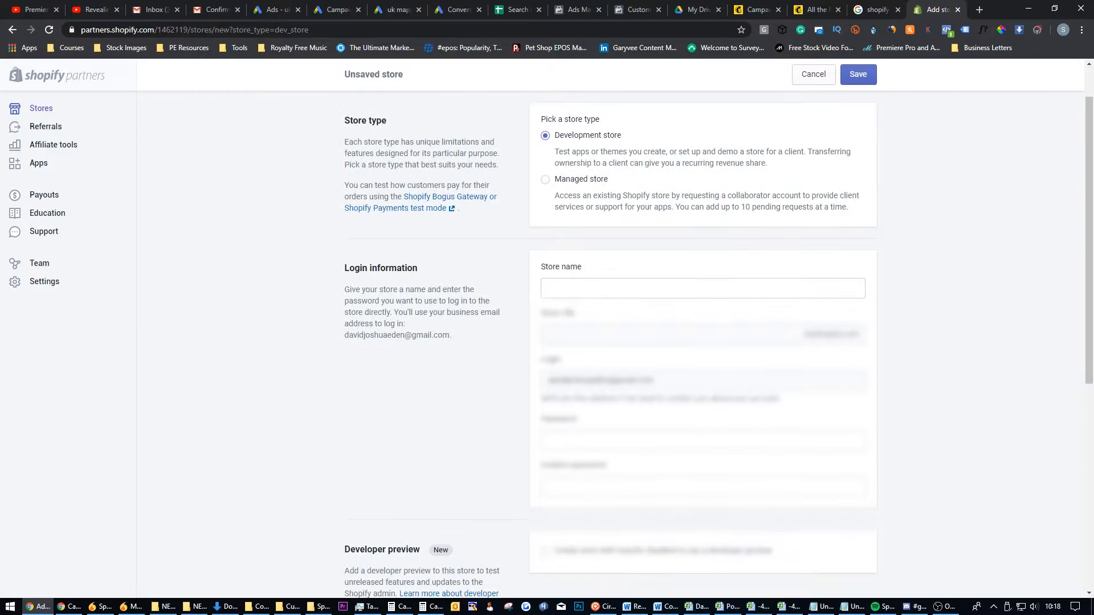
click(703, 260)
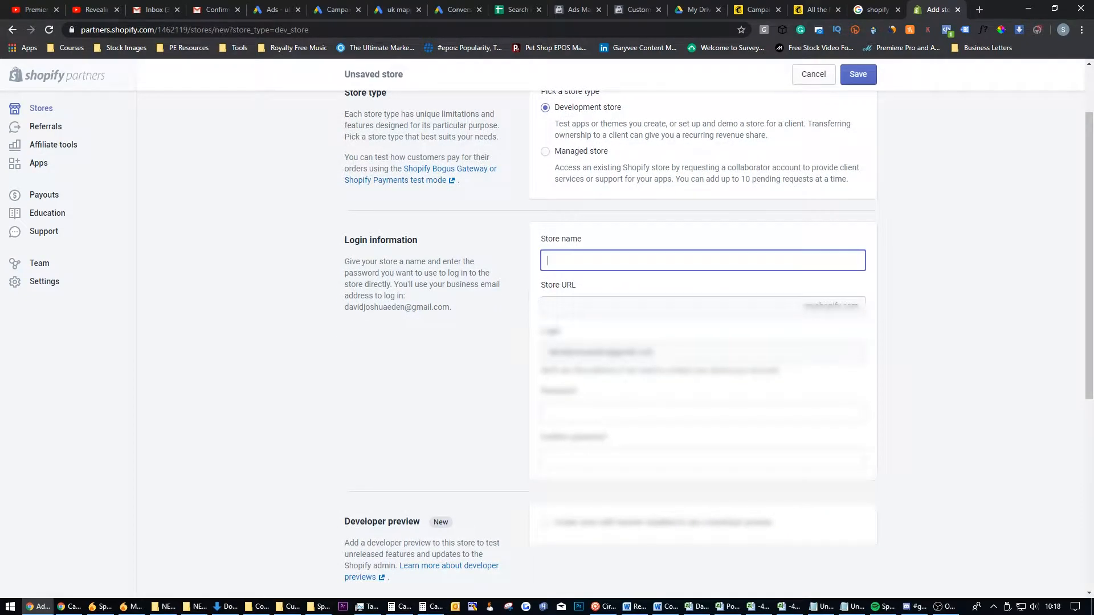
text(Premier EPos)
key(Tab)
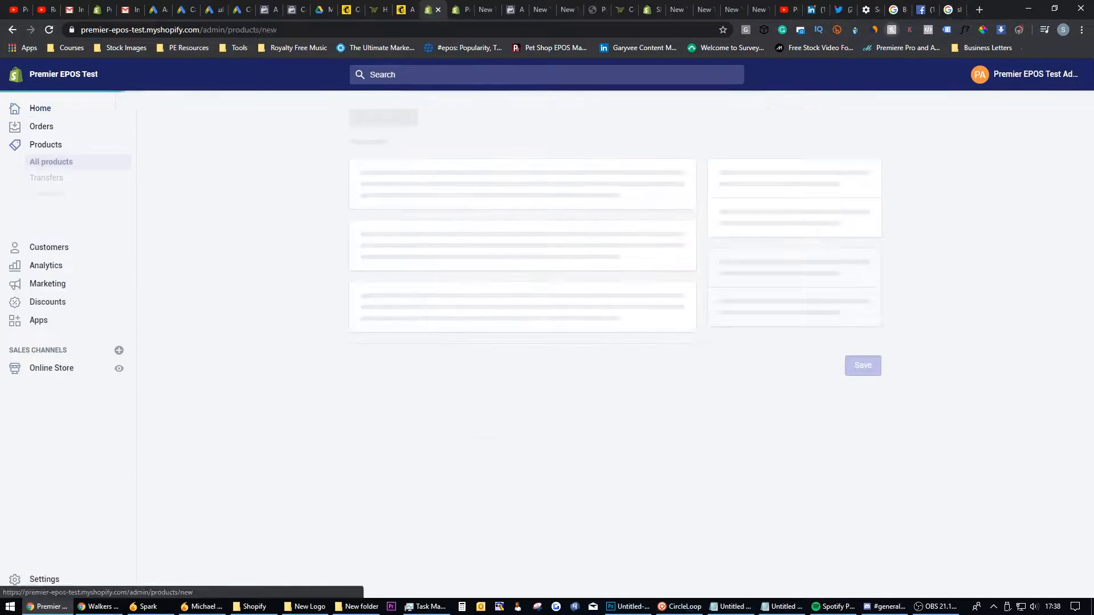
Title the new product Coca Cola and describe it as 330ml Coke Can
text(Coca Cola)
click(456, 305)
text(330ml Coke Can)
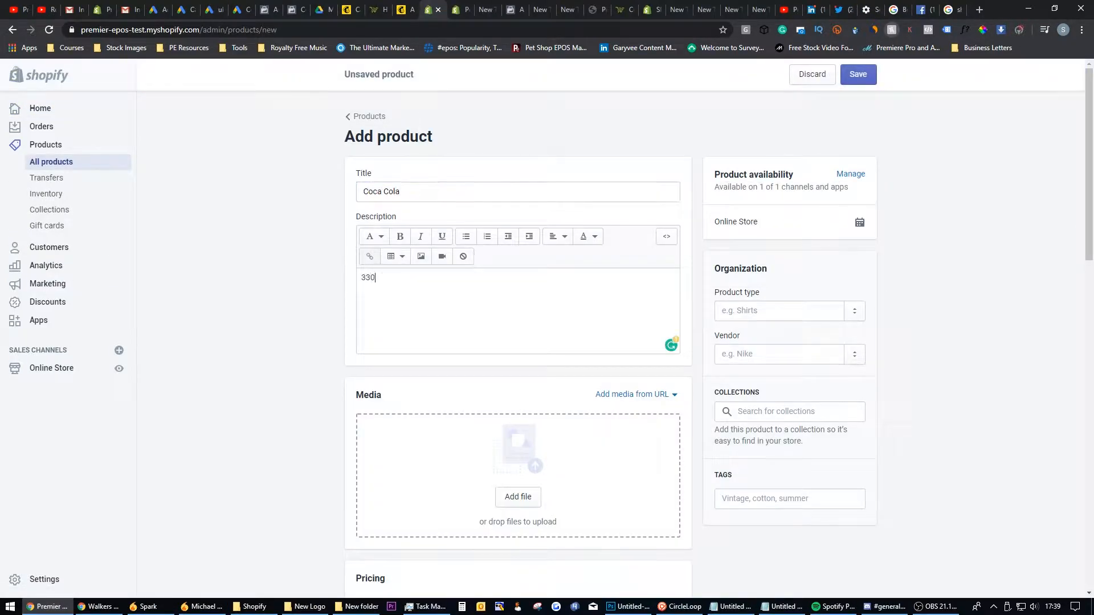
Add the Coca Cola can image from the local folder to the product's media
mouse_move(254, 607)
click(209, 562)
drag(0, 450, 518, 455)
Set the product's price to £1.00 and its cost per item to £0.45
scroll(518, 342, down, 3)
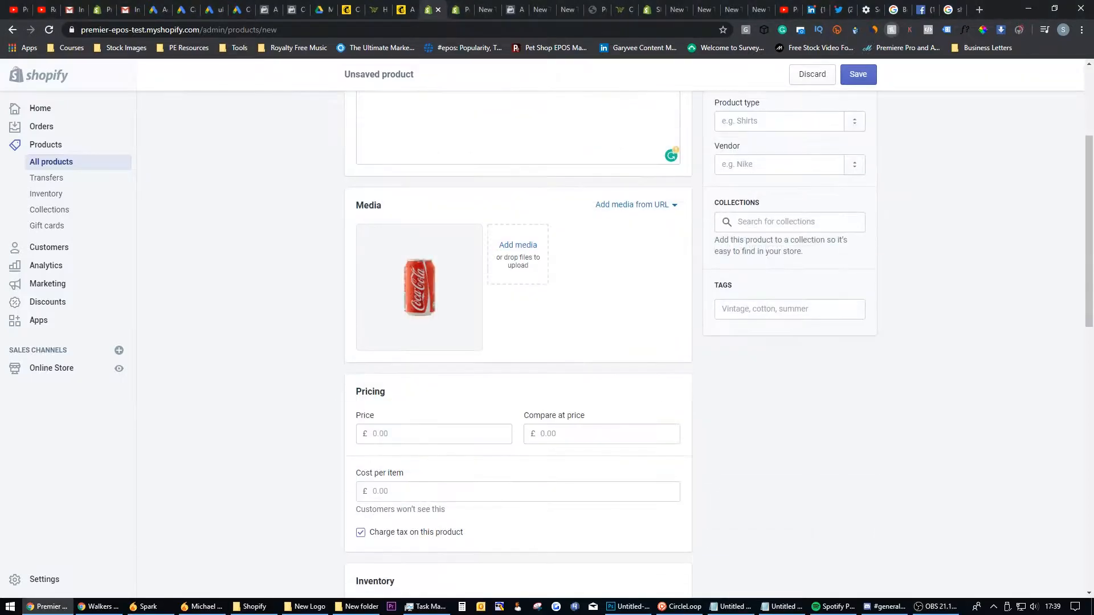
click(433, 434)
text(1)
click(486, 492)
text(0.45)
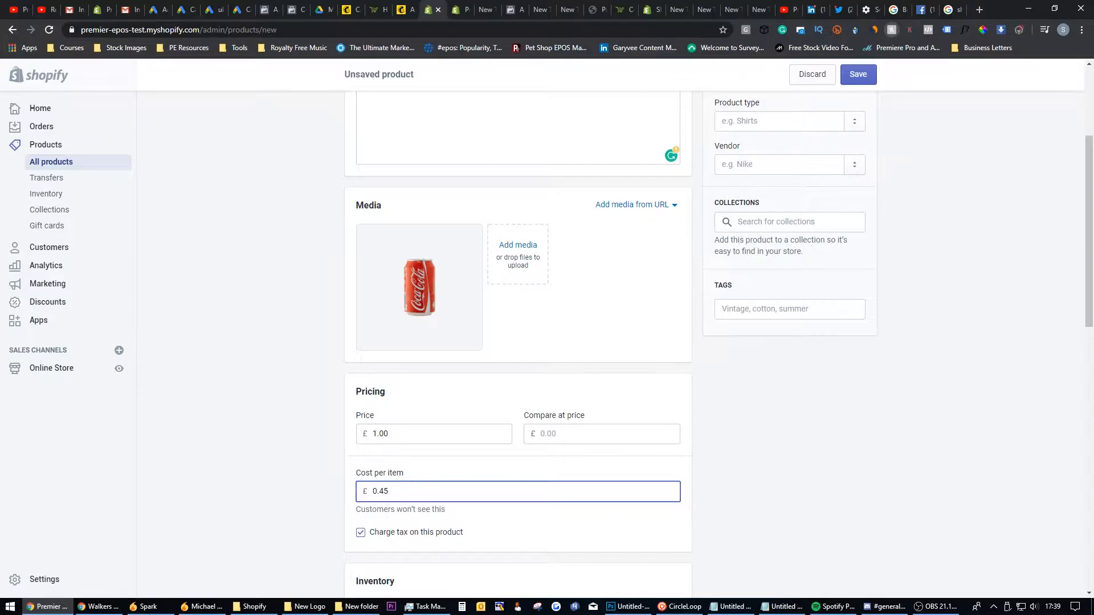
Set the product's available quantity to 20, leaving the SKU blank
scroll(518, 433, down, 3)
click(434, 433)
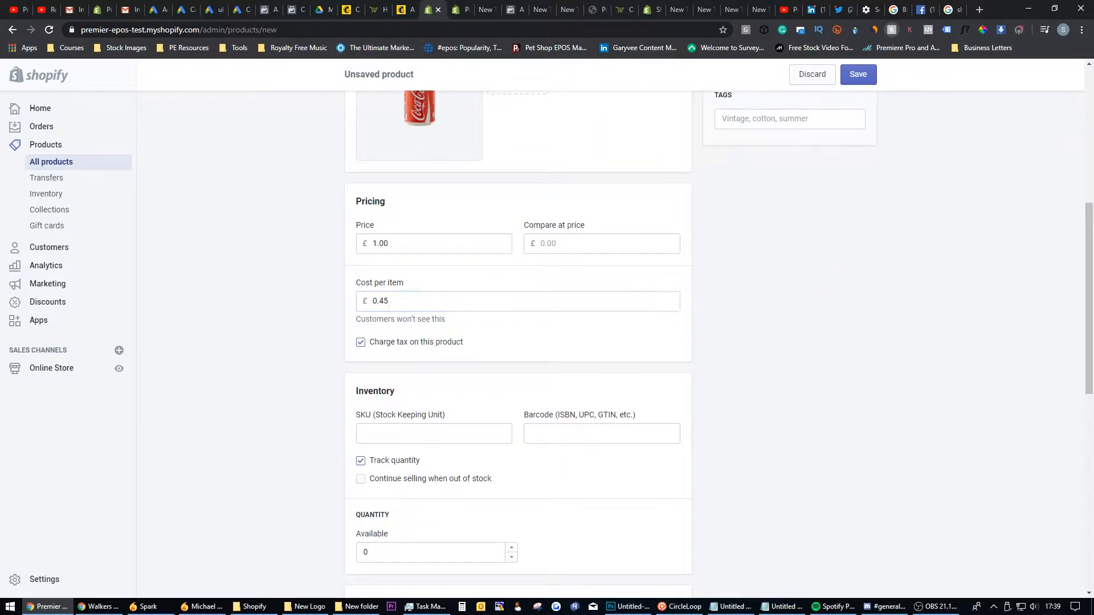
scroll(434, 433, down, 3)
double_click(366, 363)
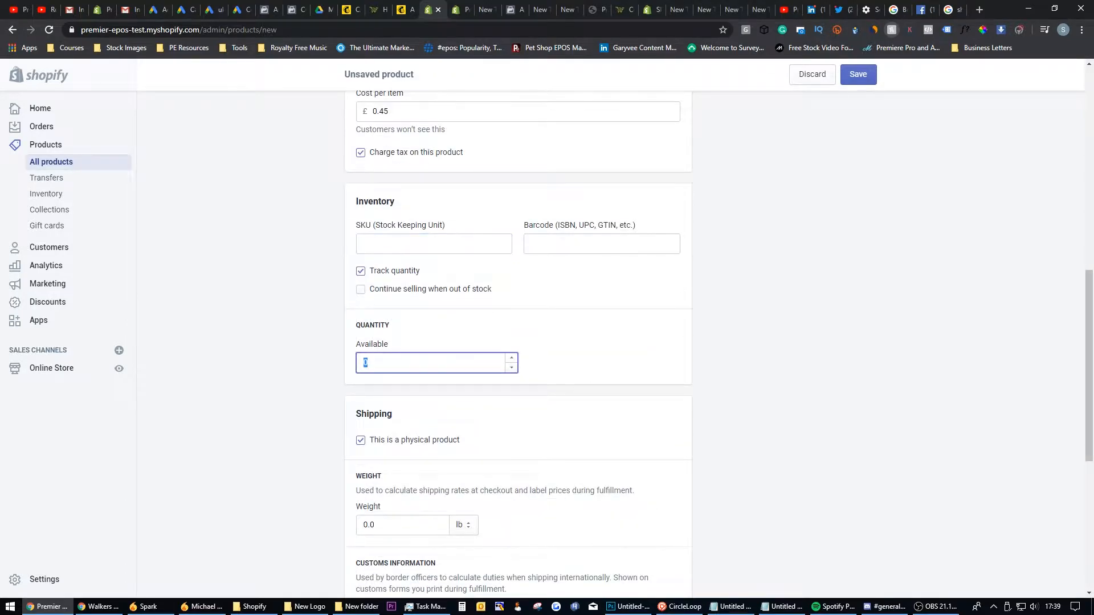
text(2)
key(alt+Tab)
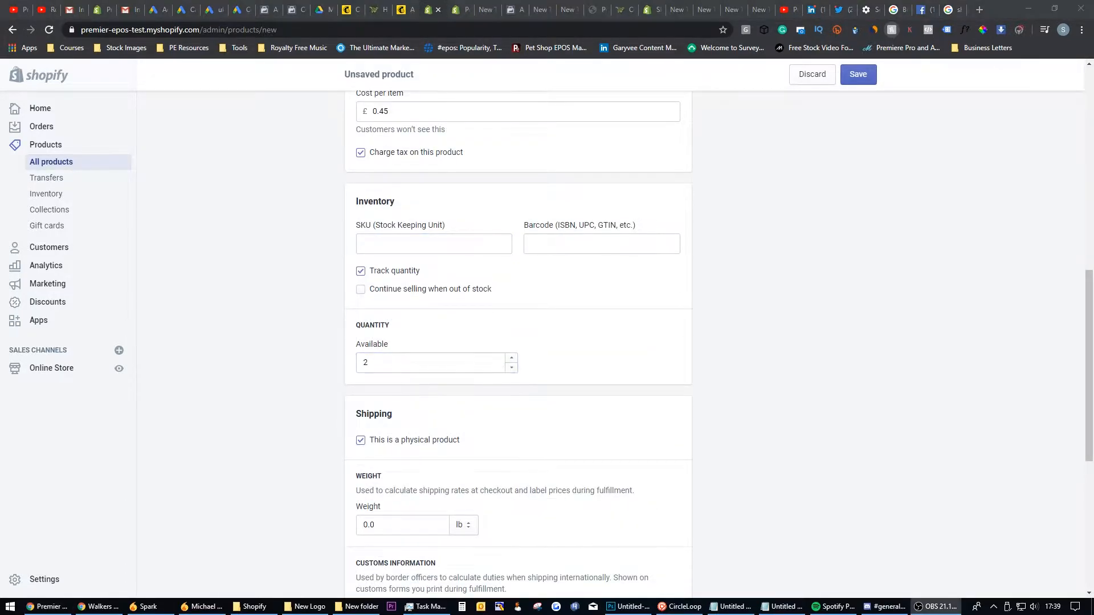
key(alt+Tab)
text(0)
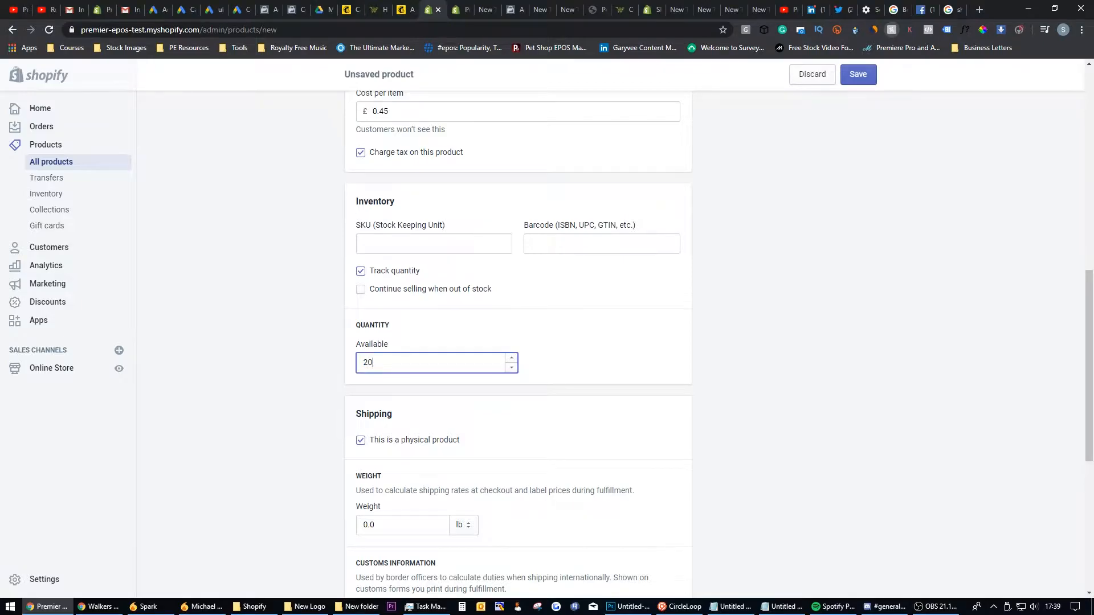
click(586, 363)
Set the product's shipping weight to 33 g
scroll(517, 365, down, 3)
click(398, 336)
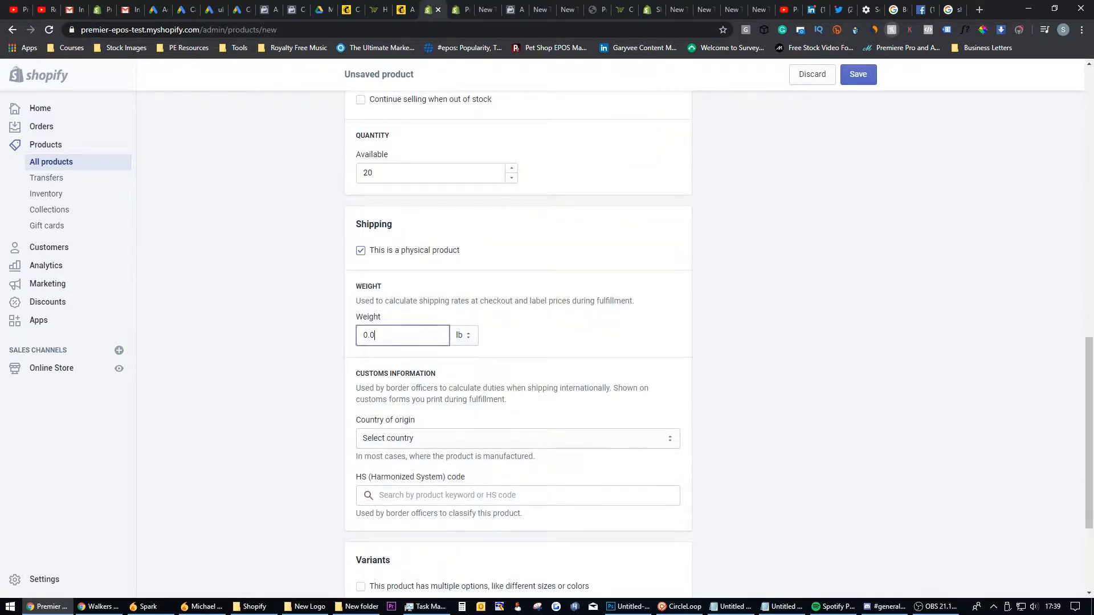
click(465, 336)
click(463, 381)
drag(369, 336, 363, 335)
text(33)
click(587, 341)
Choose United Kingdom as the country of origin and save the product
scroll(587, 342, down, 3)
click(517, 271)
scroll(518, 347, down, 20)
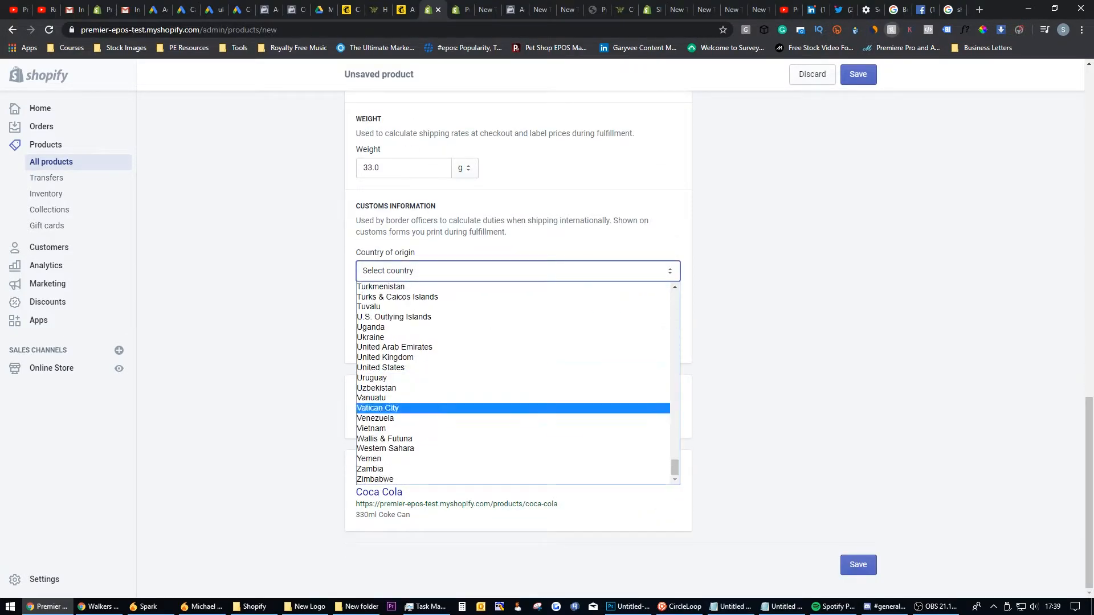
click(411, 357)
click(858, 564)
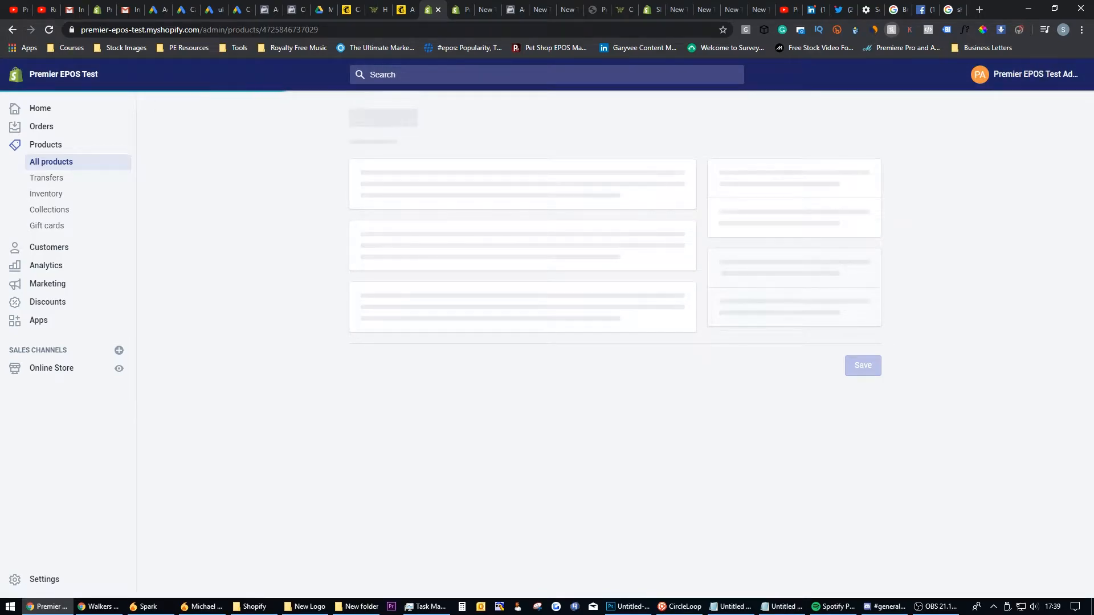
Set the product type to Soft Drink and check the vendor and collection options
text(Soft Drink)
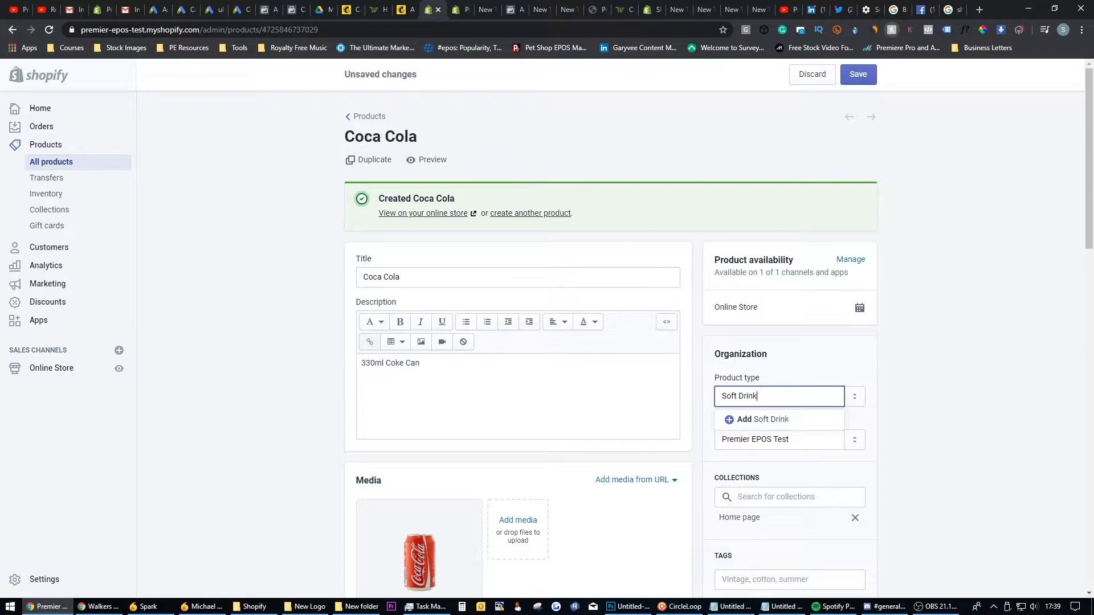
key(Return)
click(772, 439)
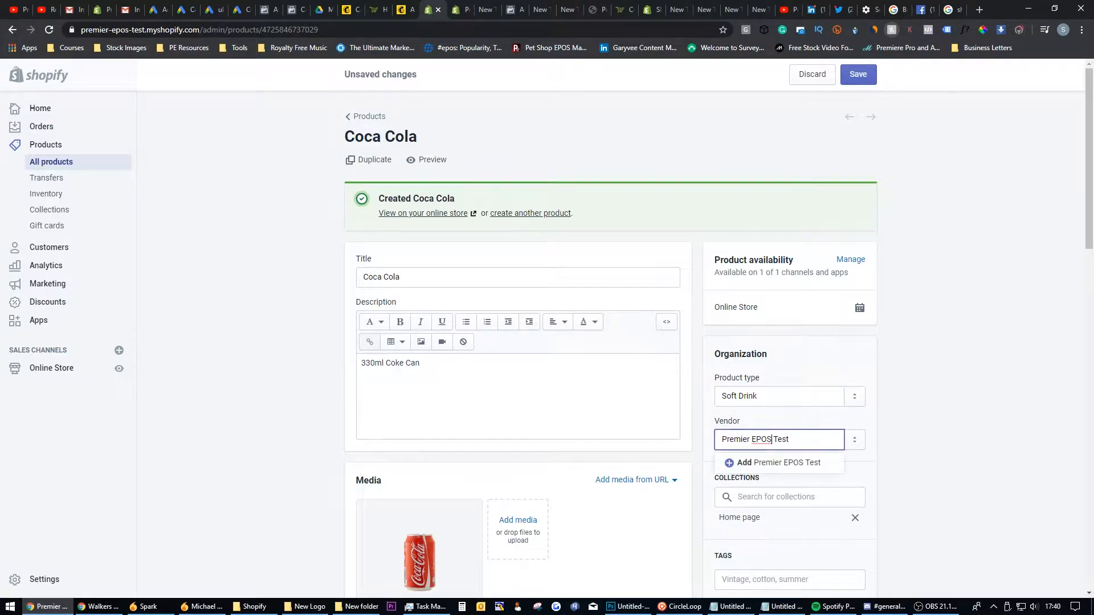
key(Escape)
click(789, 497)
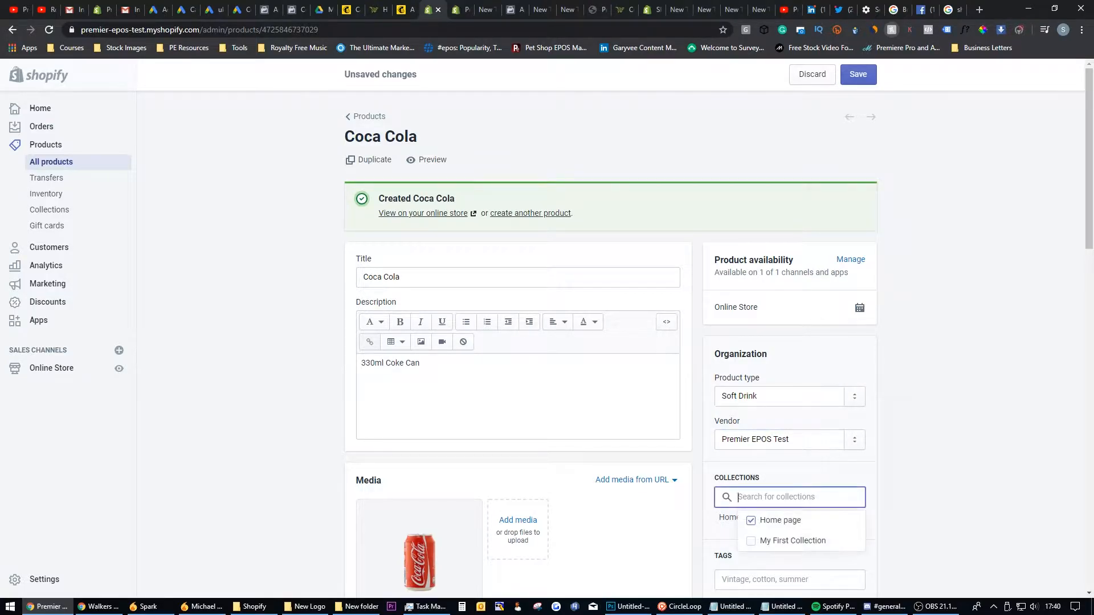
scroll(789, 497, down, 3)
key(Escape)
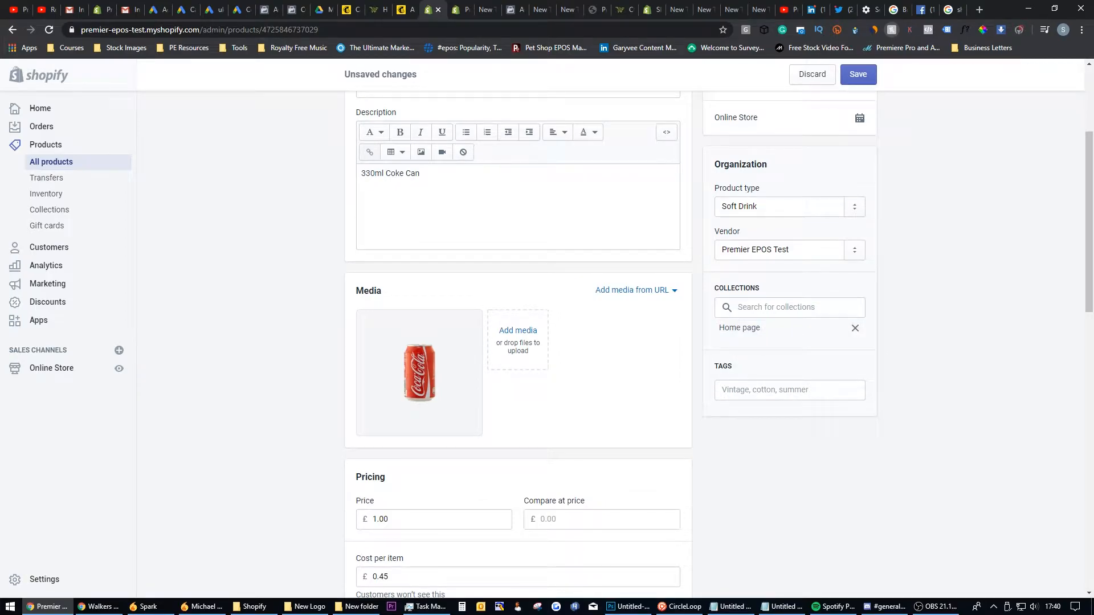
Add the tags Drink, Soft Drink, Can, Coke and Coca Cola to the product
scroll(610, 344, down, 6)
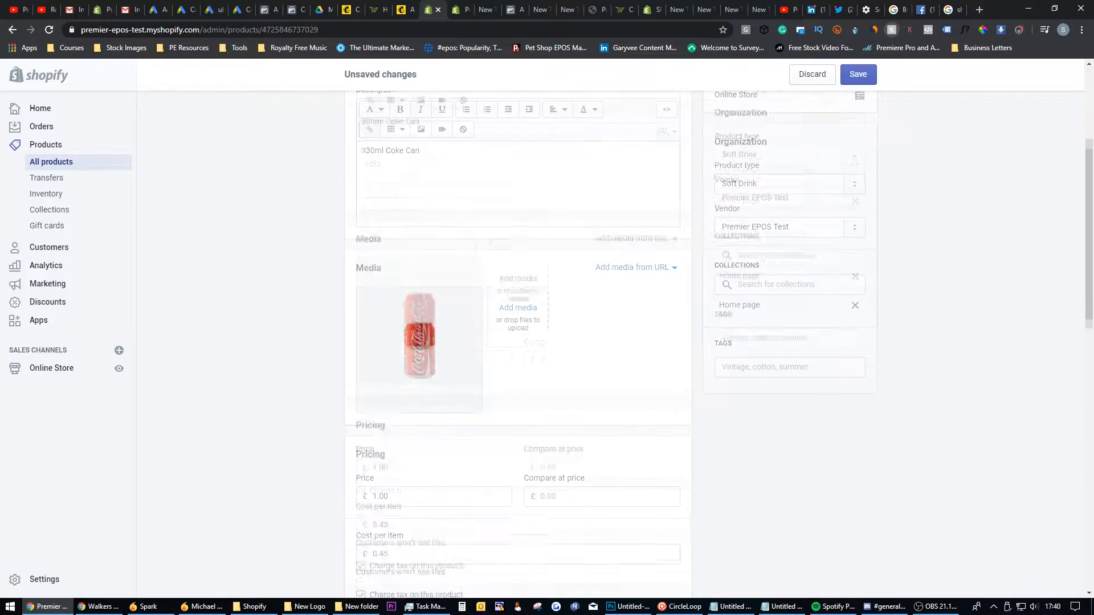
scroll(610, 345, up, 10)
scroll(611, 344, down, 3)
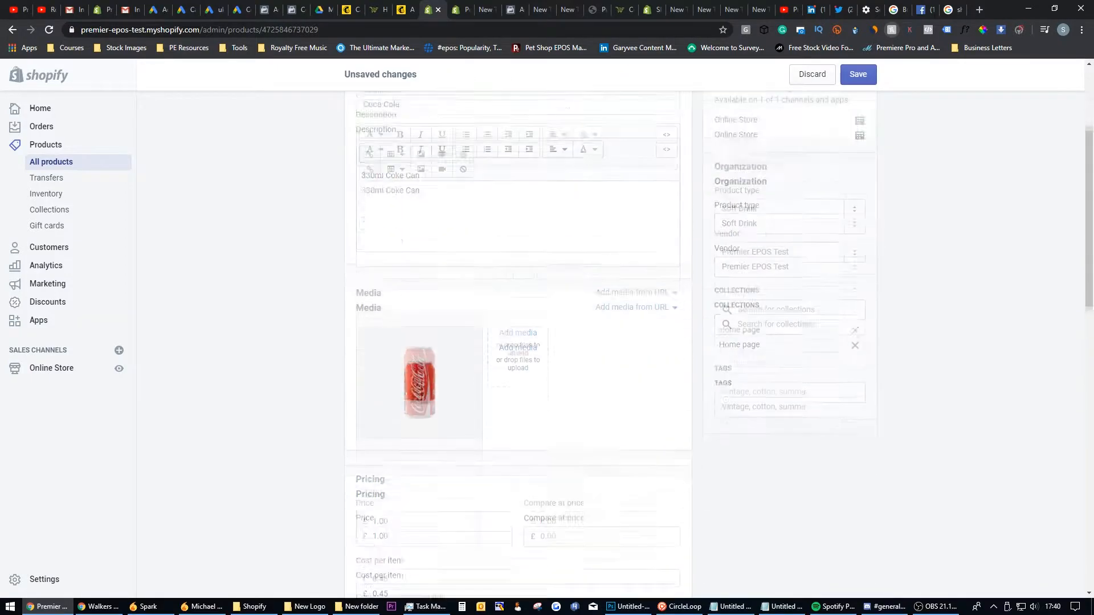
click(790, 390)
text(Drink)
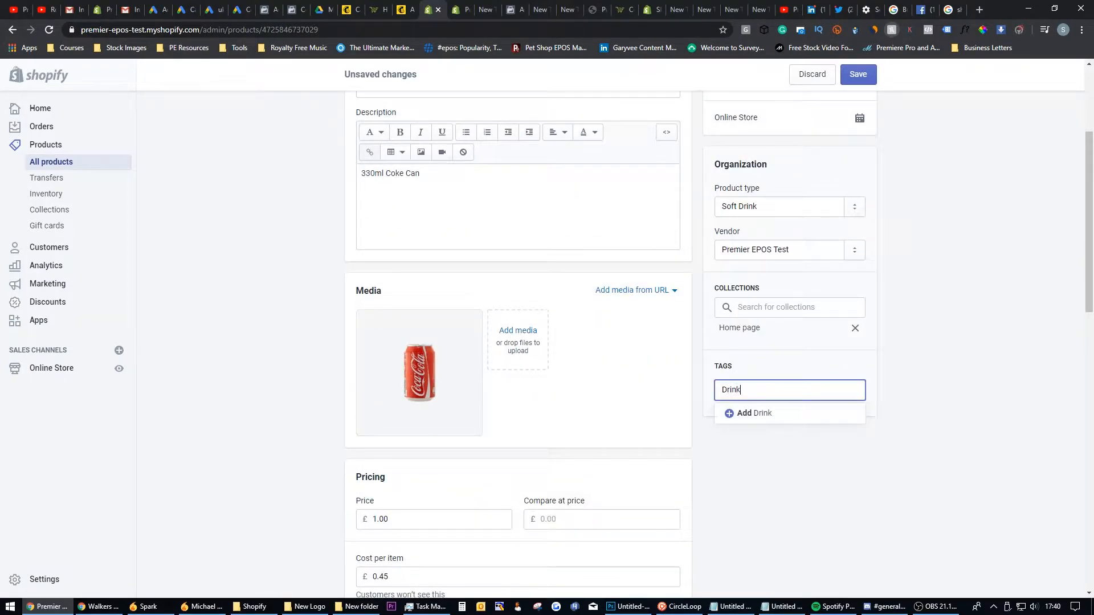
key(Return)
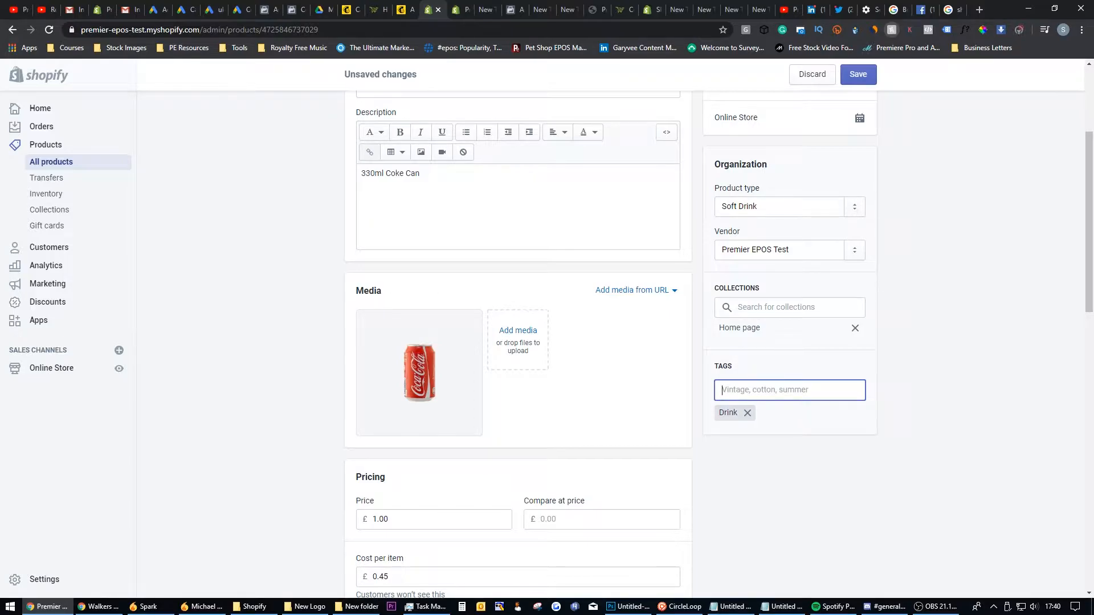
text(Soft Drink)
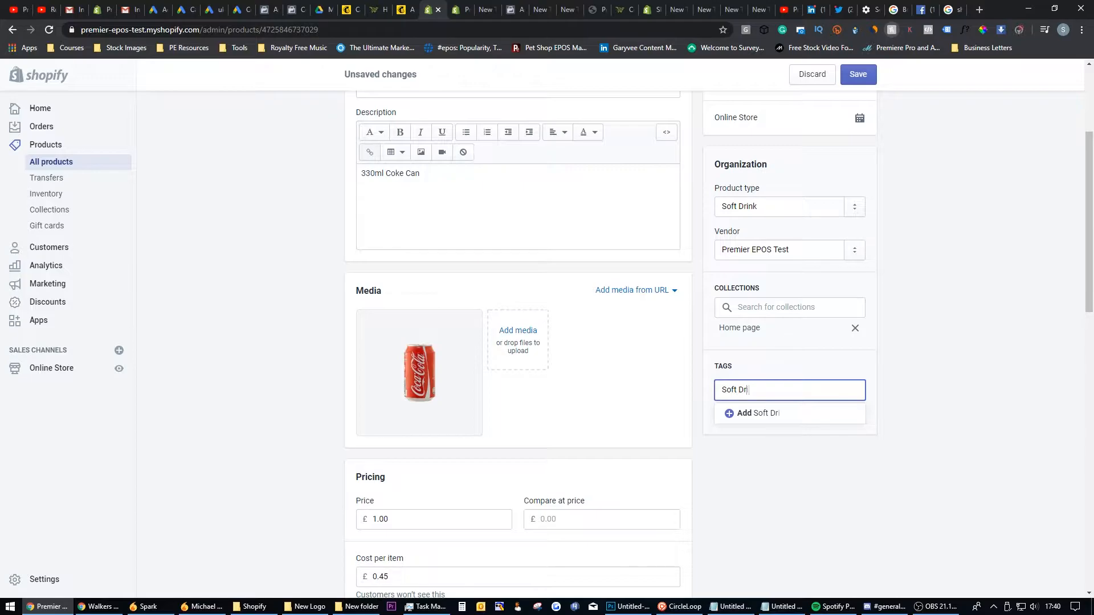
key(Return)
text(Can)
key(Return)
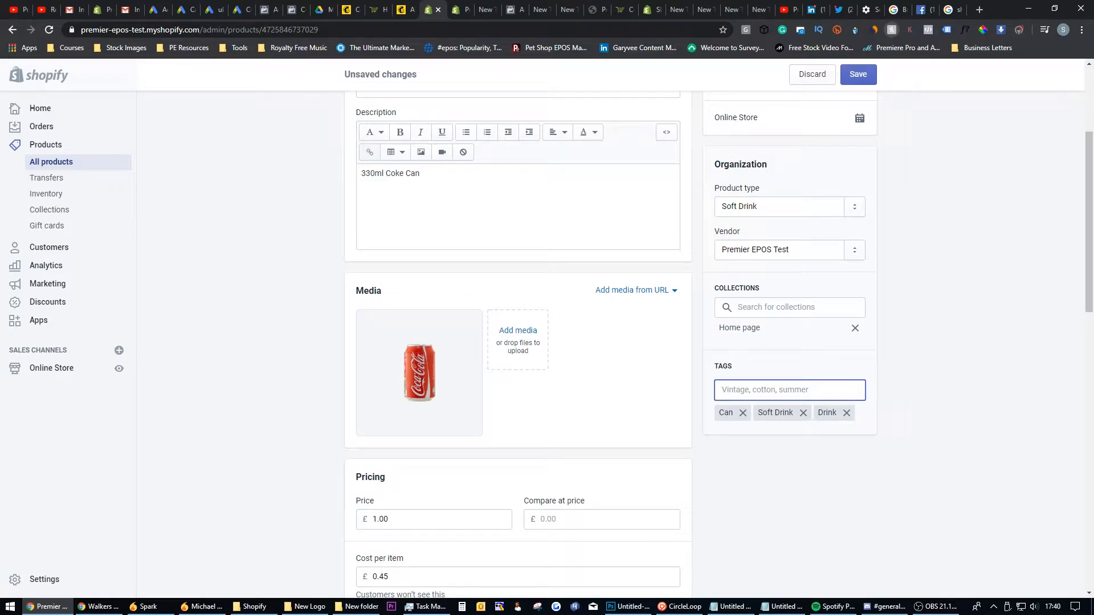
text(Coke)
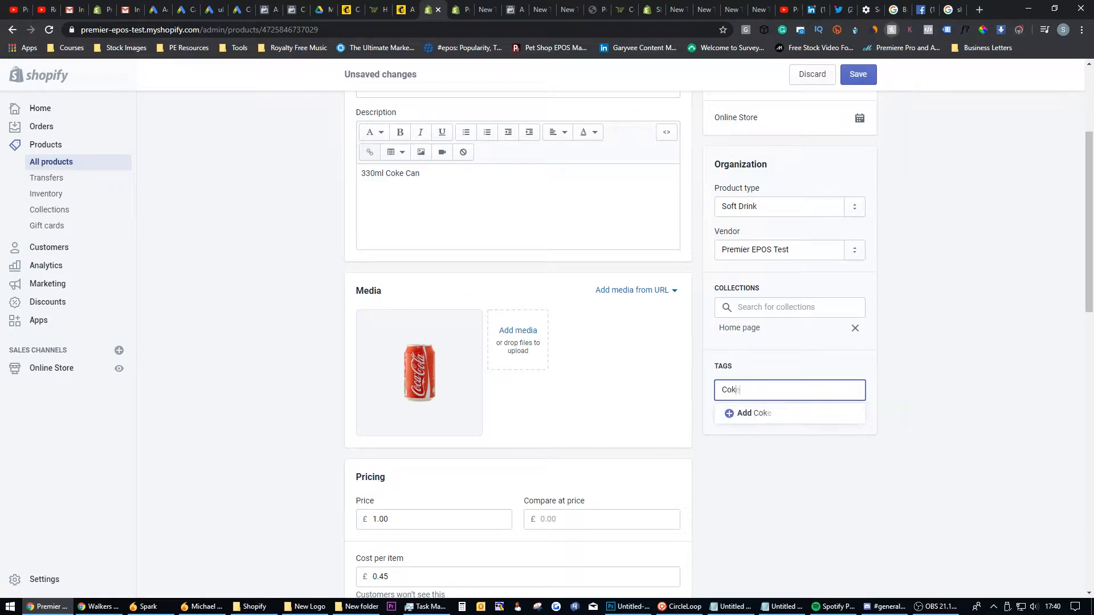
key(Return)
text(Coca Cola)
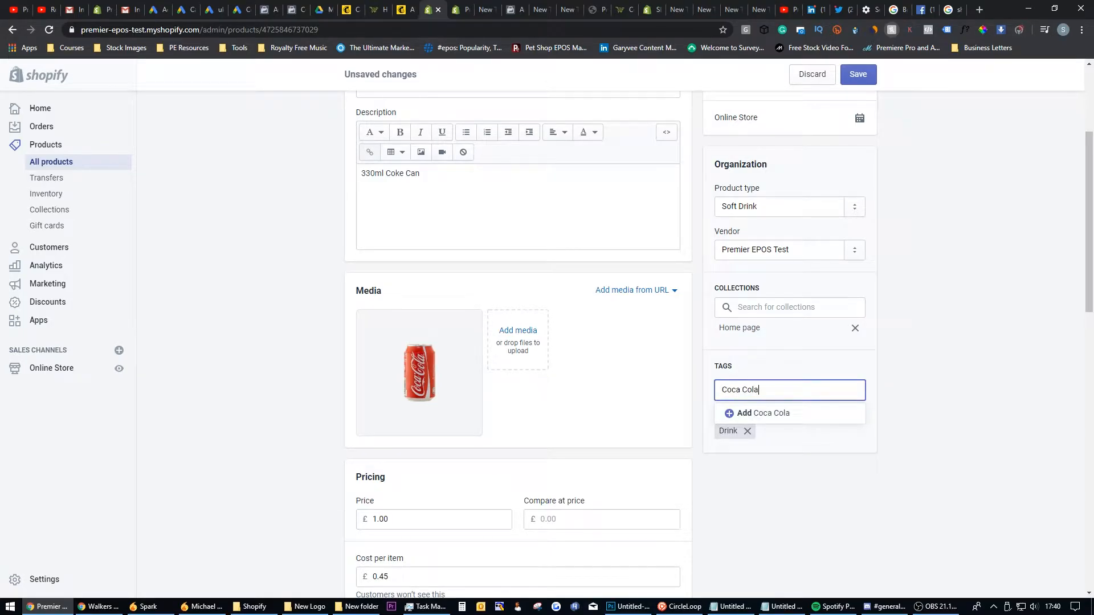
key(Return)
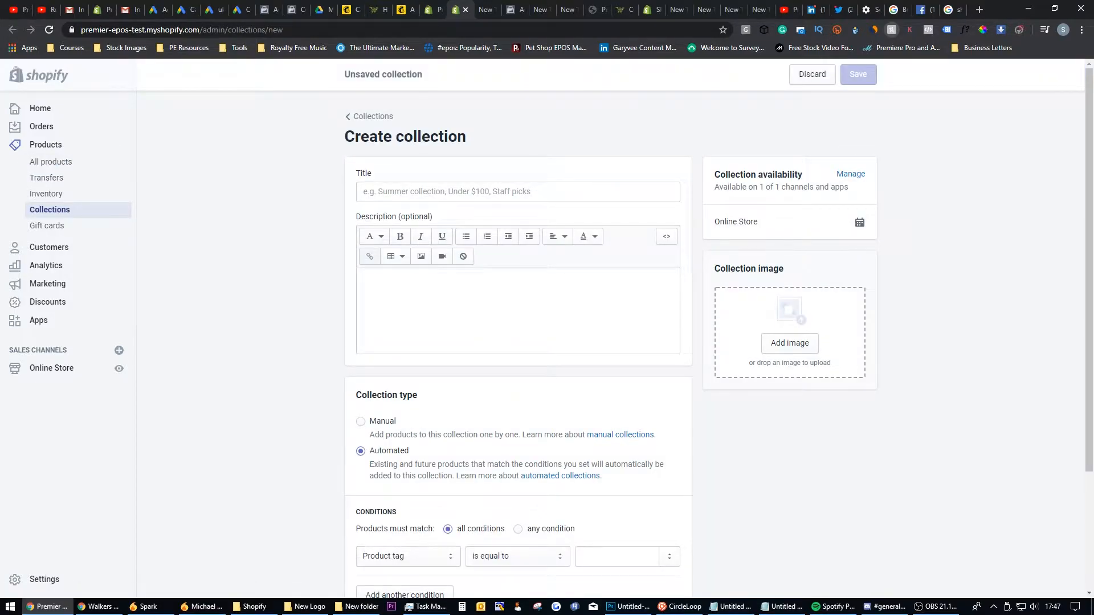
Title the new collection Soft Drinks
click(518, 192)
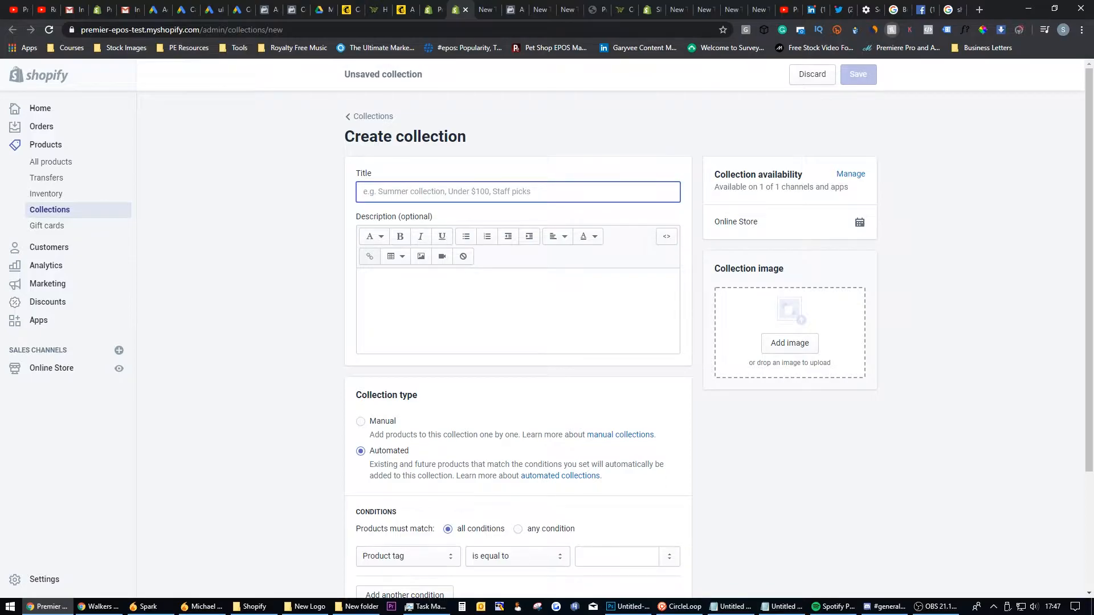
text(Soft Dri)
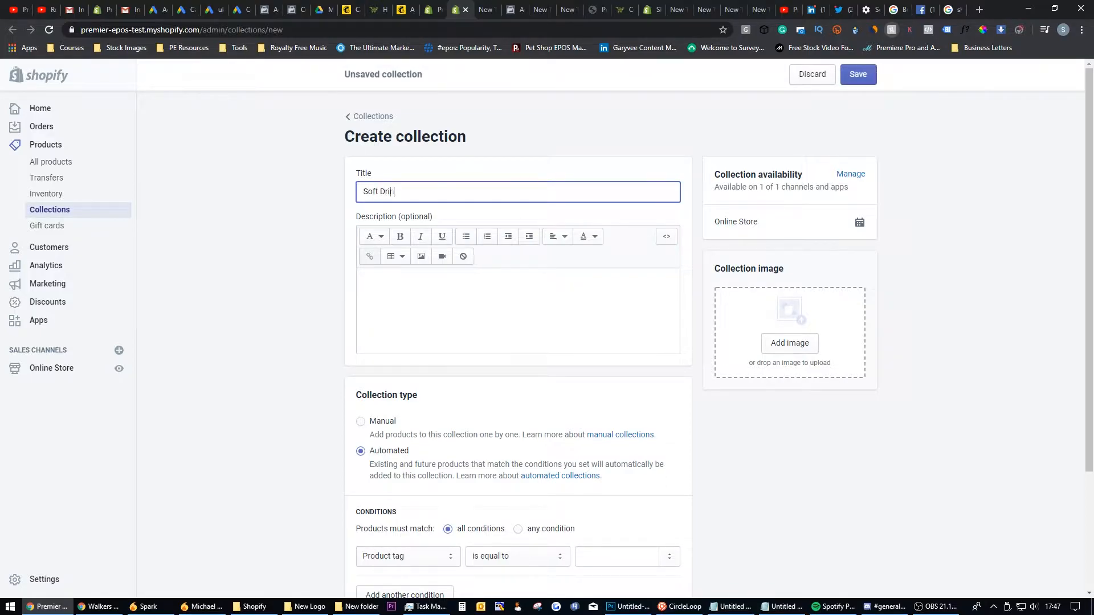
text(nk Collection)
key(BackSpace)
key(BackSpace)
key(BackSpace)
key(BackSpace)
key(BackSpace)
key(BackSpace)
key(BackSpace)
key(BackSpace)
key(BackSpace)
key(BackSpace)
key(BackSpace)
text(s)
key(Tab)
Set the collection type to Manual and save the Soft Drinks collection
click(518, 310)
scroll(530, 342, down, 3)
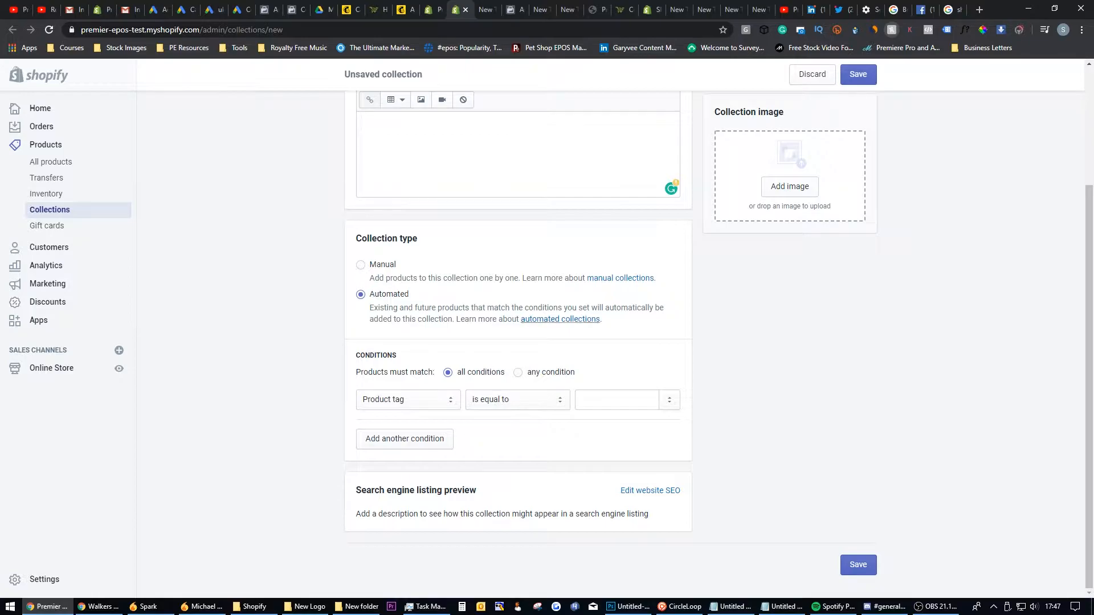
click(408, 400)
click(408, 455)
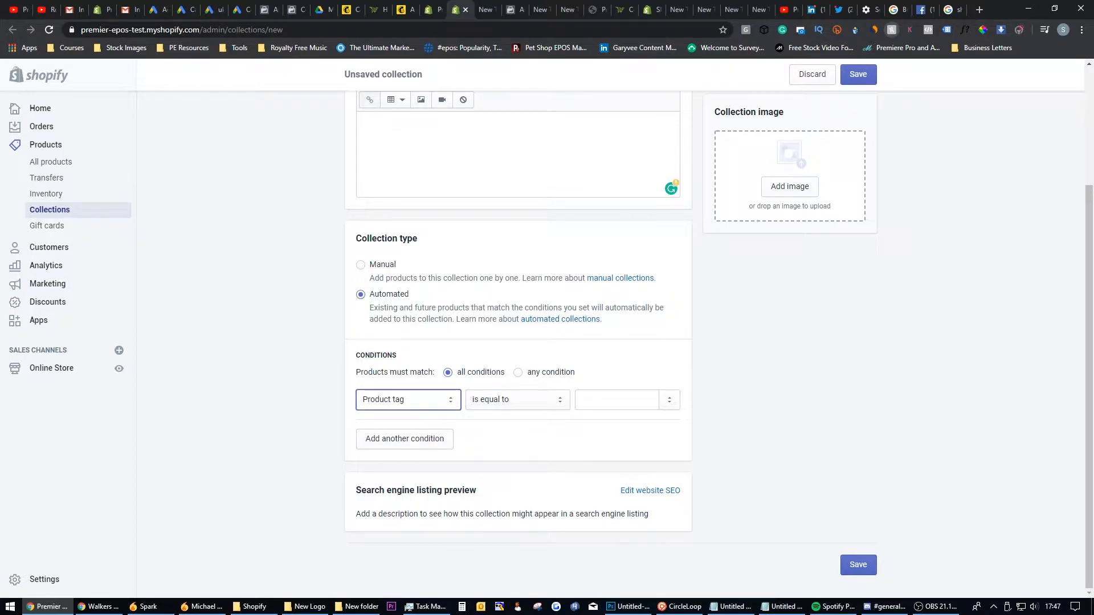
click(361, 265)
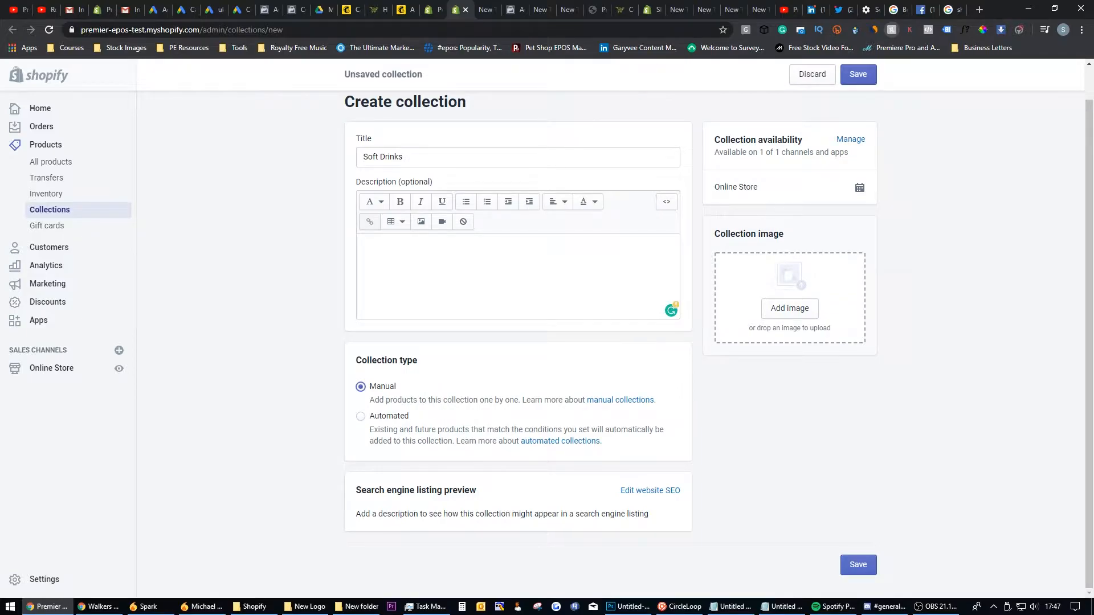
click(858, 564)
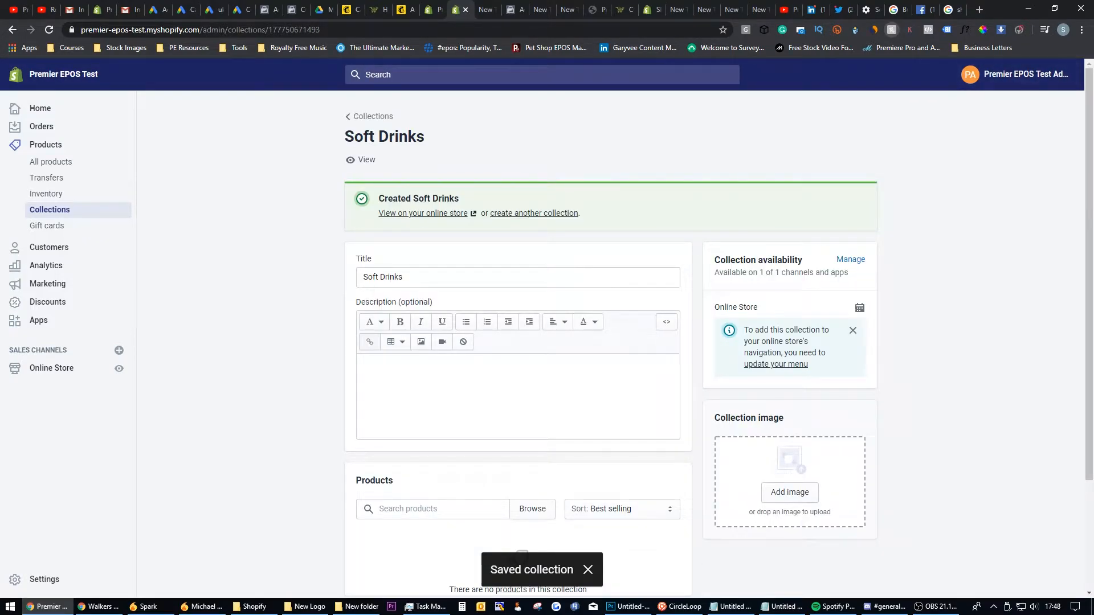
Add the soft drink cans picture as the collection image, include the Coca Cola product in the collection and save
key(alt+Tab)
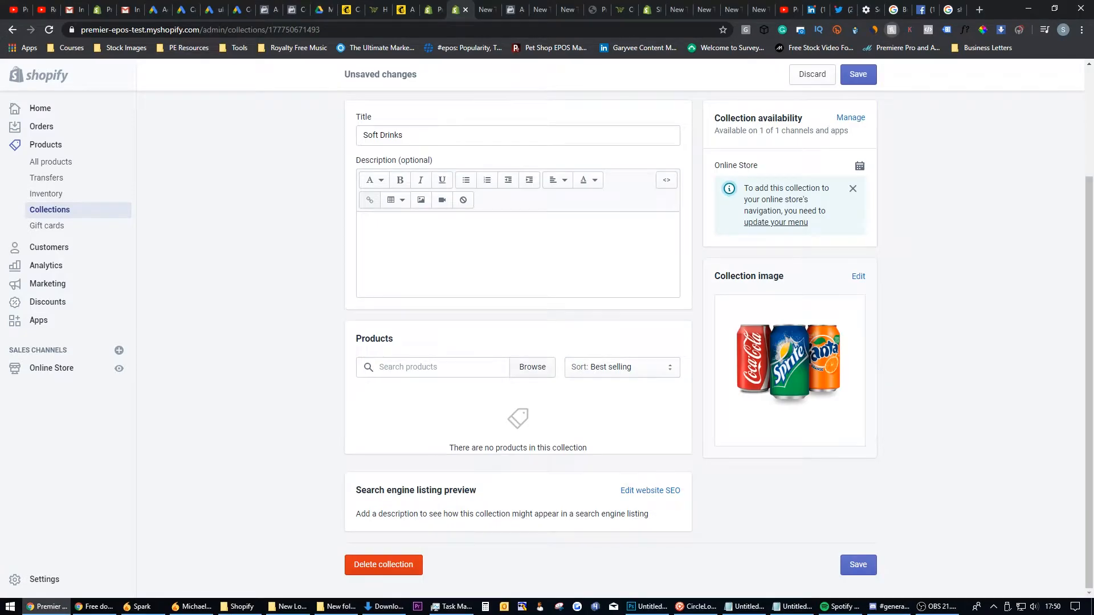
click(432, 367)
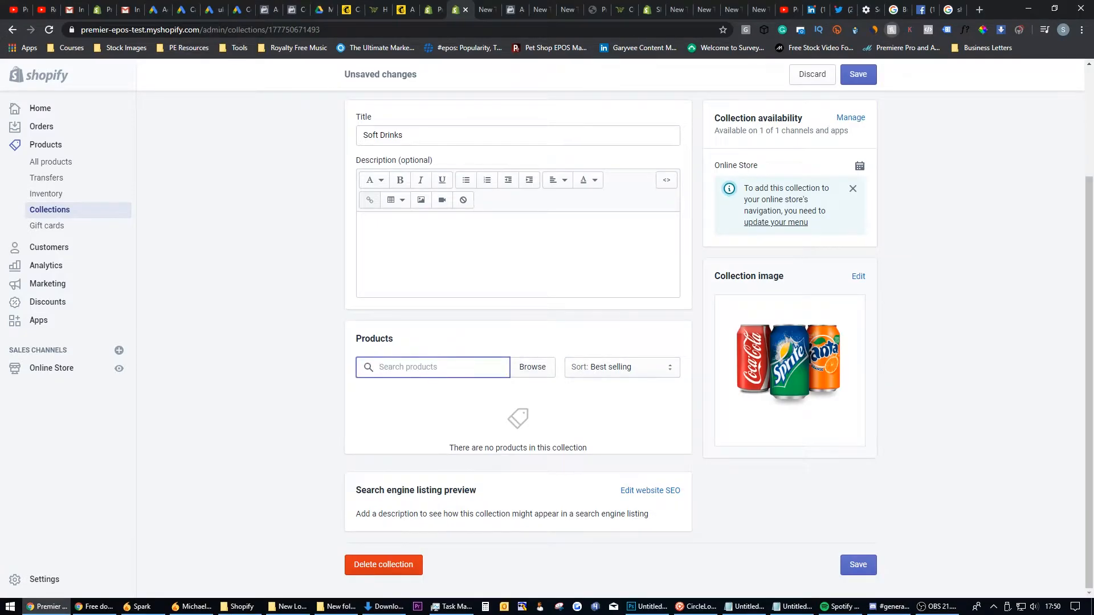
text(c)
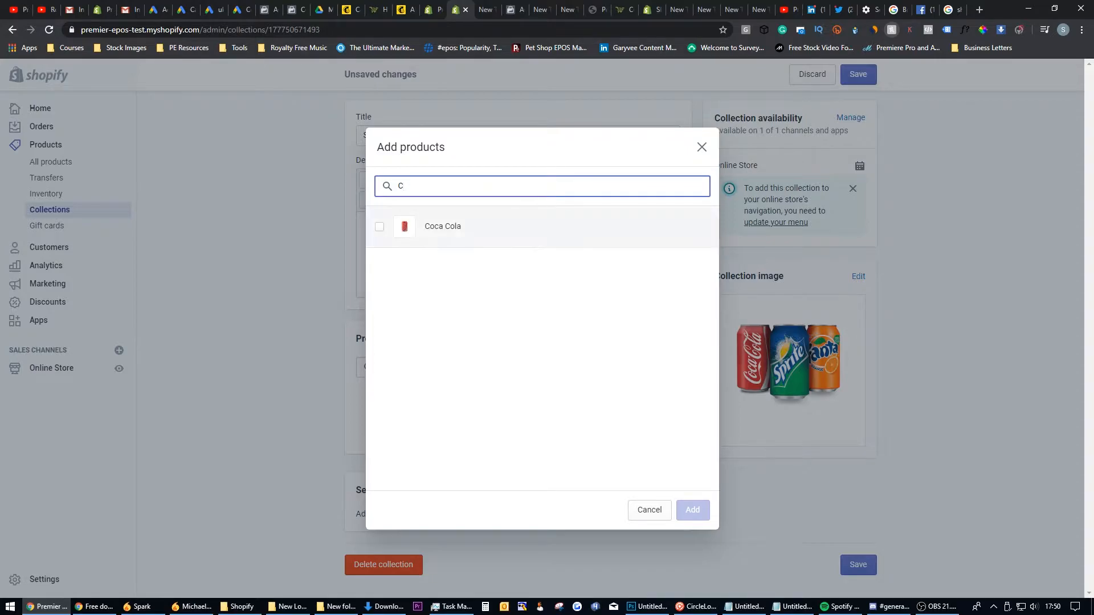
click(379, 227)
click(693, 510)
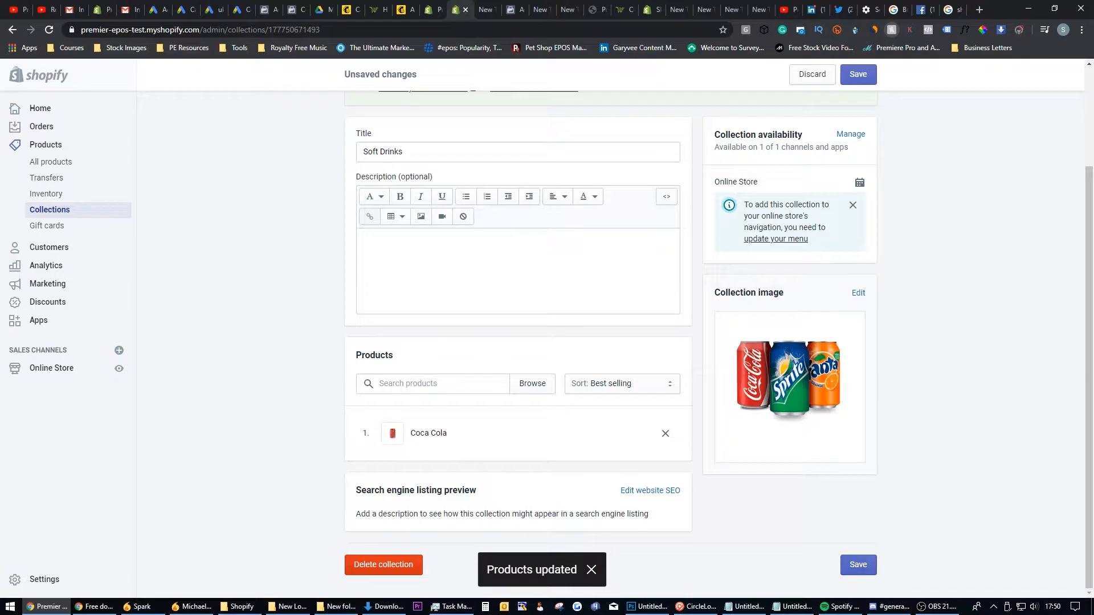
click(433, 384)
click(858, 565)
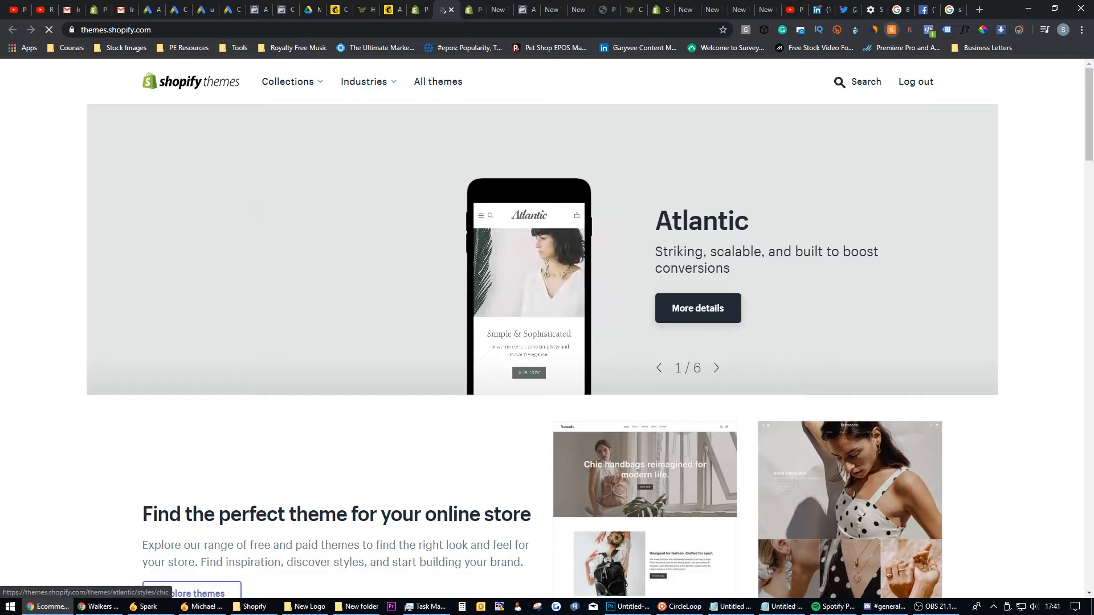
Browse the trending and recommended themes in the Shopify Theme Store
scroll(644, 342, down, 3)
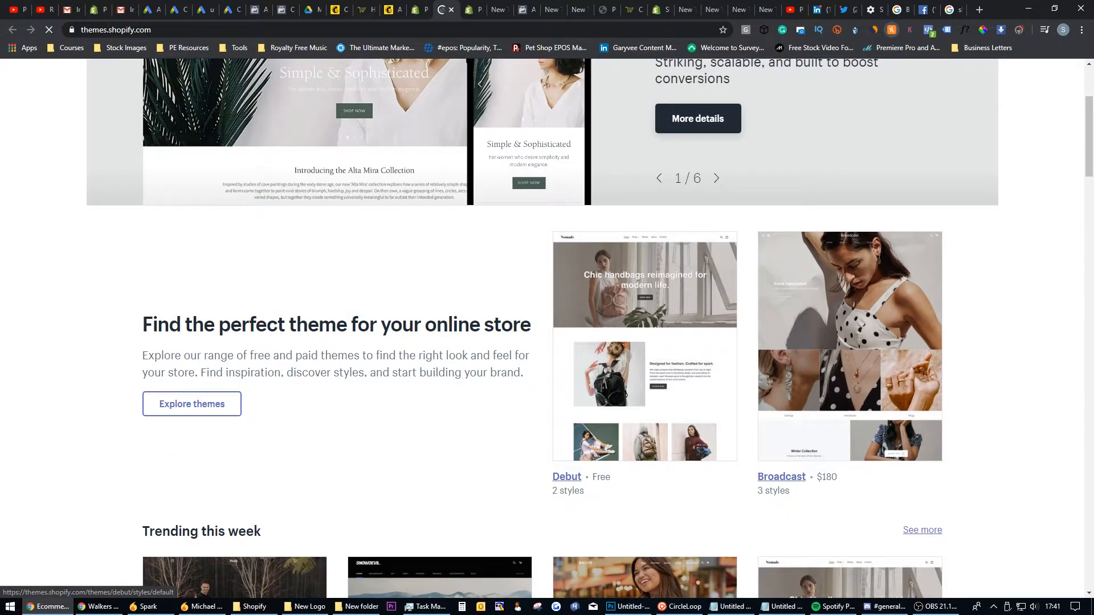
scroll(541, 328, down, 8)
scroll(662, 459, down, 3)
scroll(662, 460, up, 3)
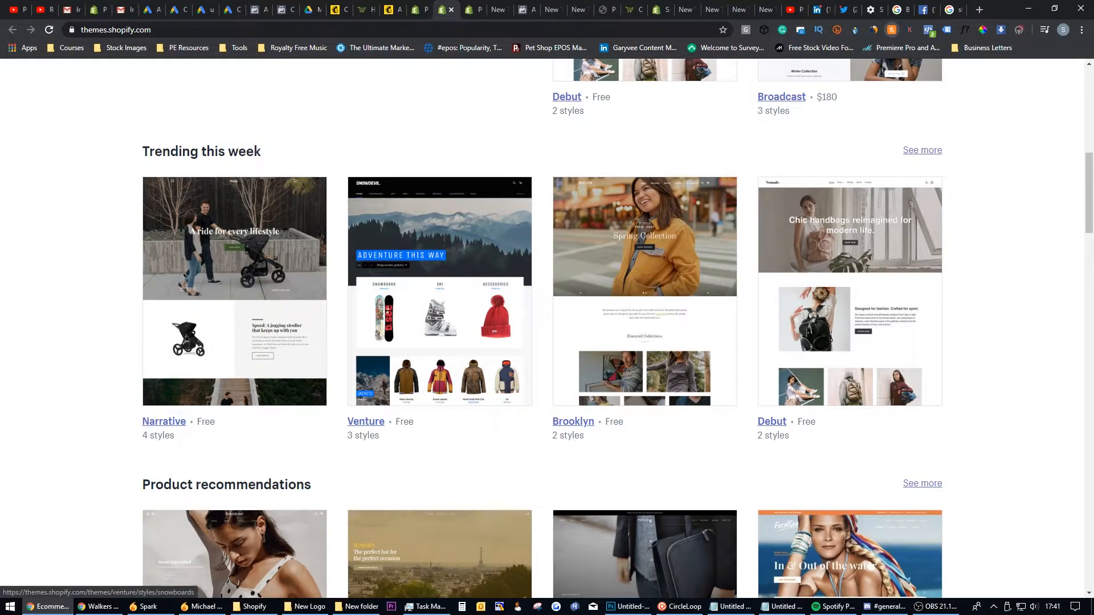
scroll(444, 319, down, 3)
click(451, 9)
Add the free Simple theme in the Light style to the theme library
click(813, 454)
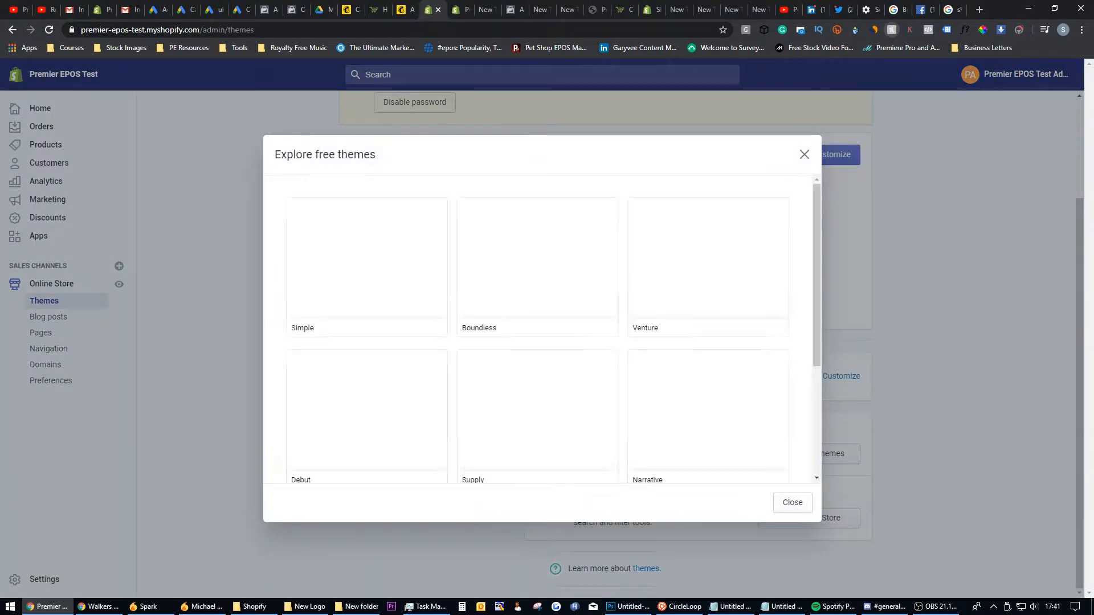
click(366, 262)
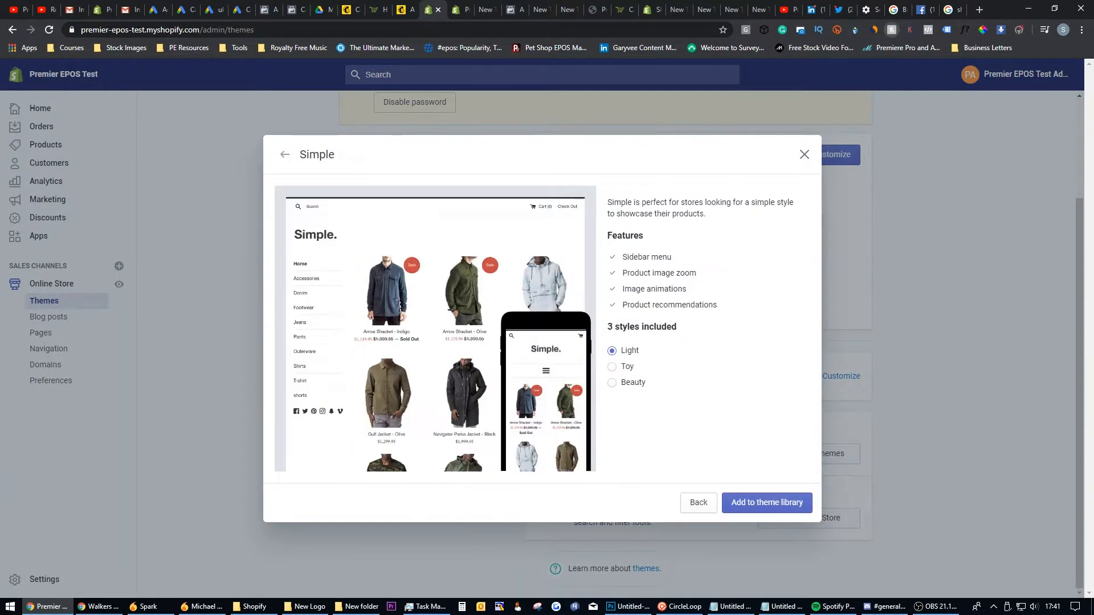
click(767, 503)
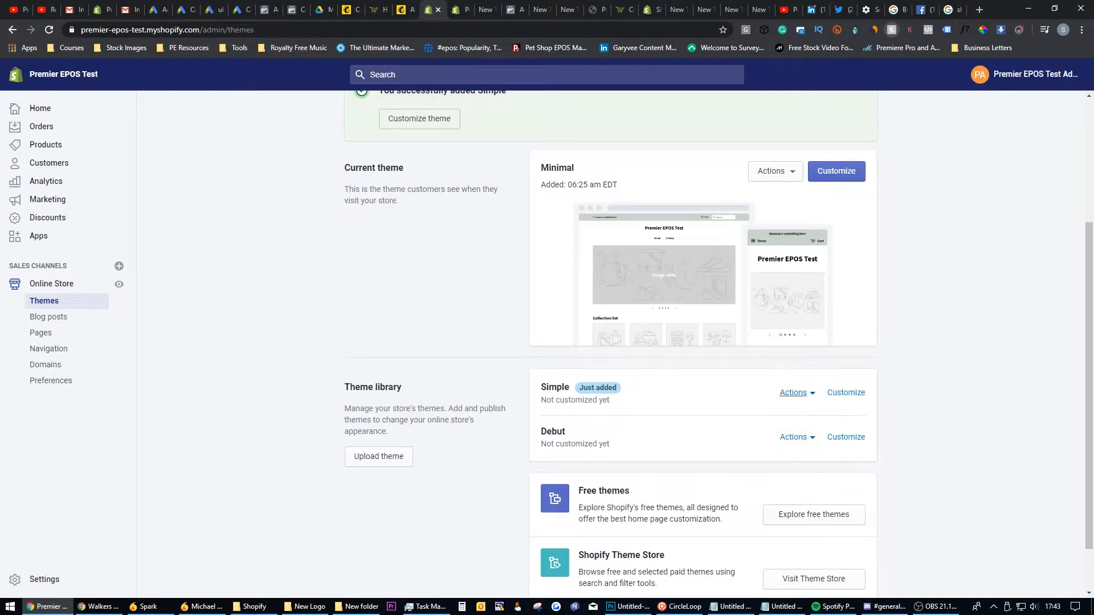
Customize the Simple theme by setting the Premier EPOS logo as the header's logo image
click(846, 393)
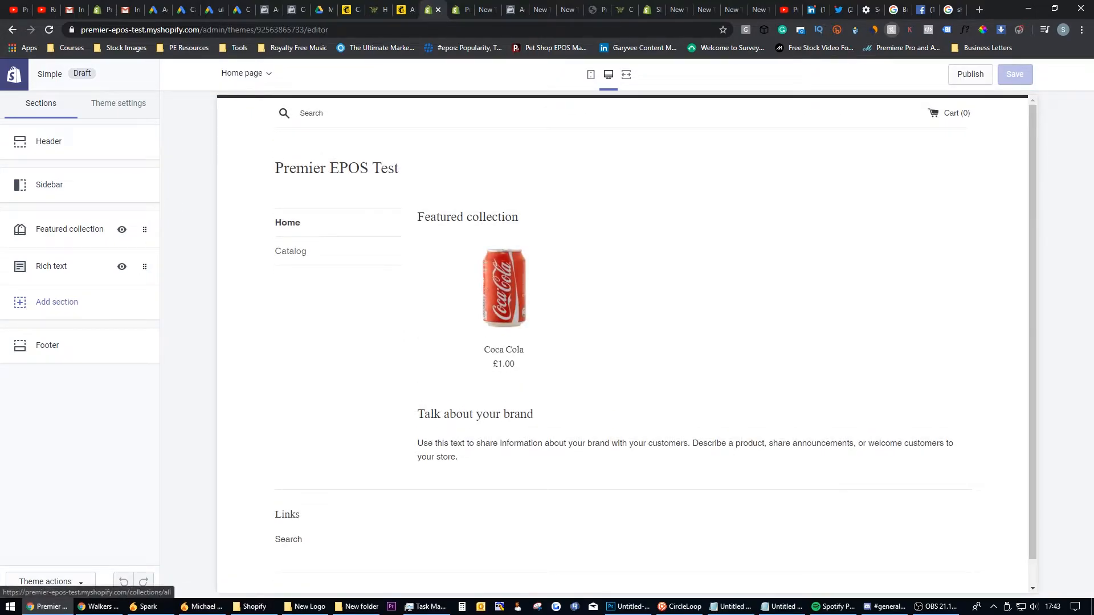
scroll(291, 245, down, 1)
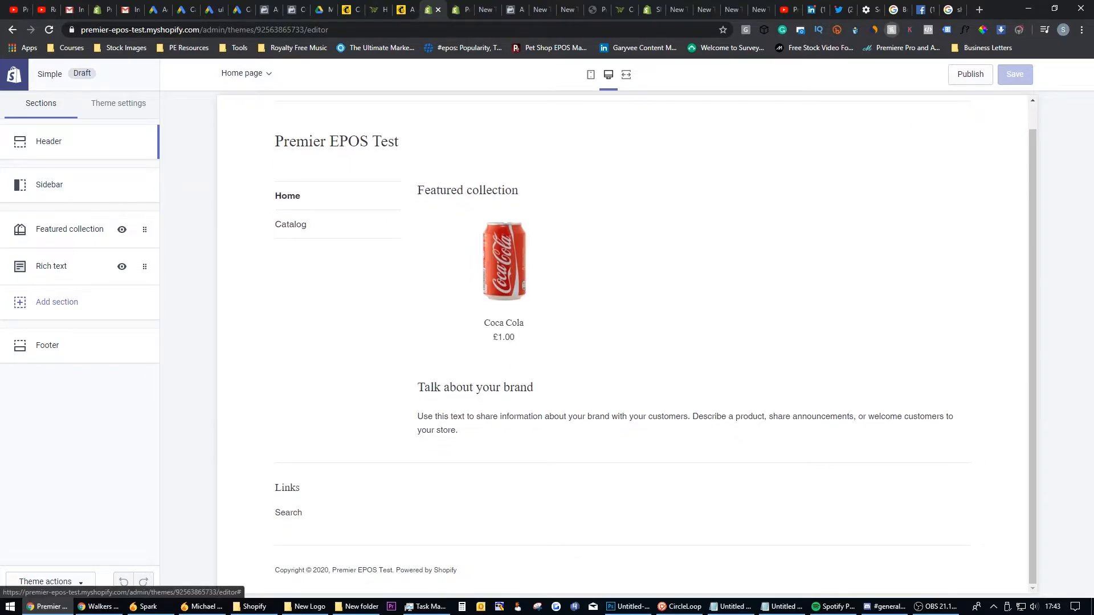
click(100, 149)
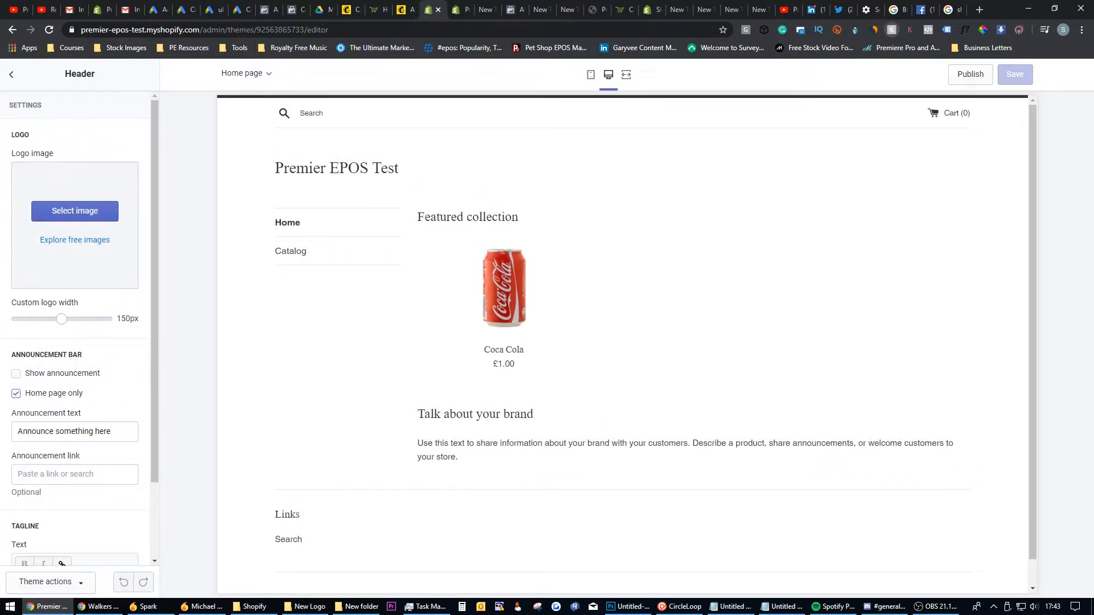
key(alt+Tab)
drag(1093, 353, 37, 219)
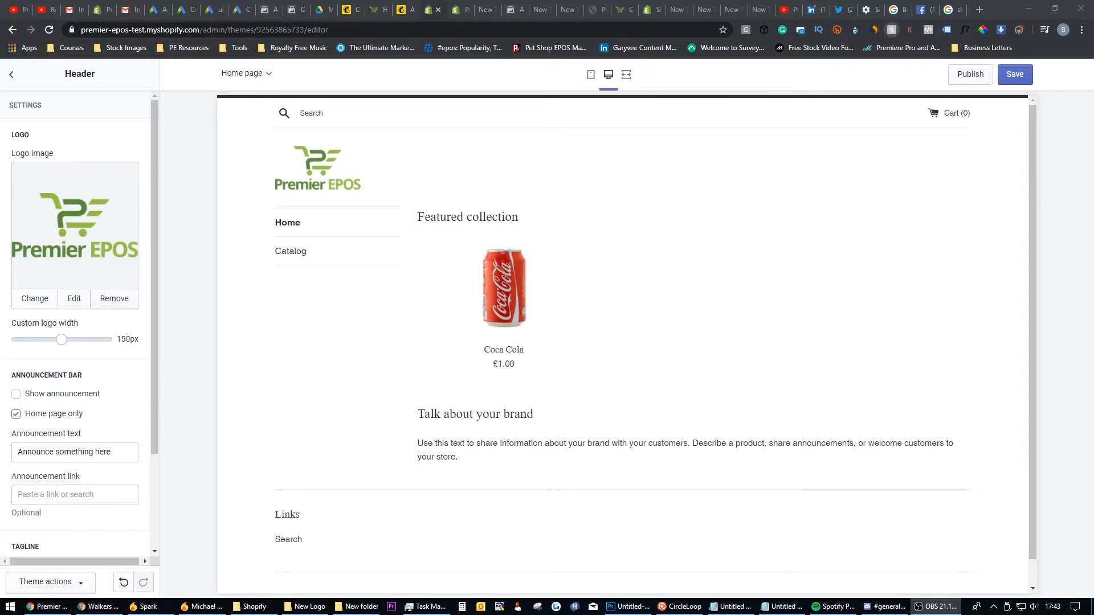
Clear the header's announcement text
scroll(80, 319, down, 2)
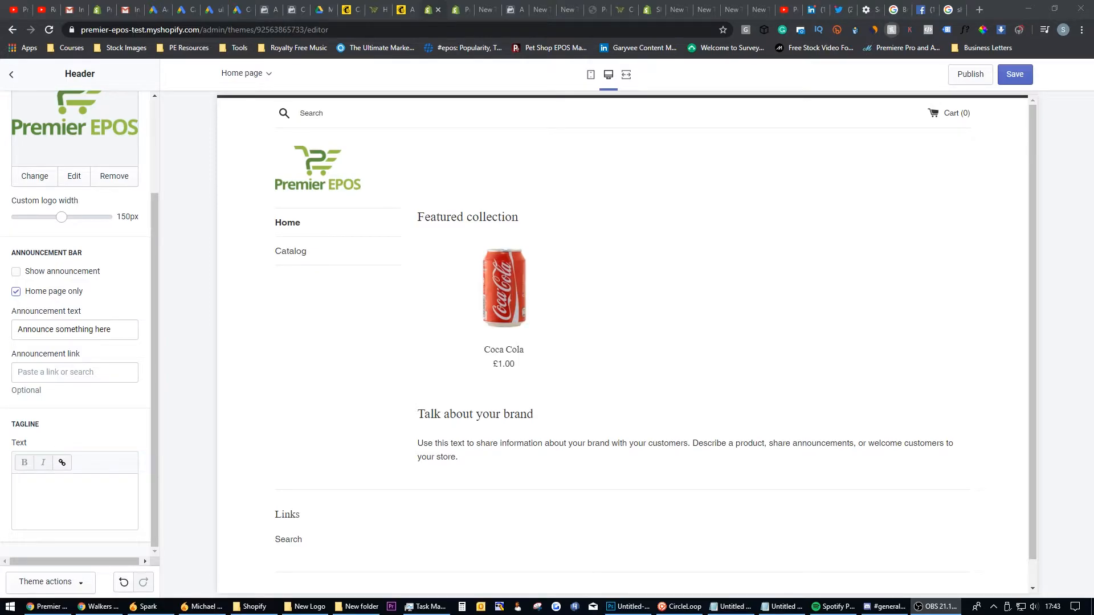
drag(116, 330, 14, 330)
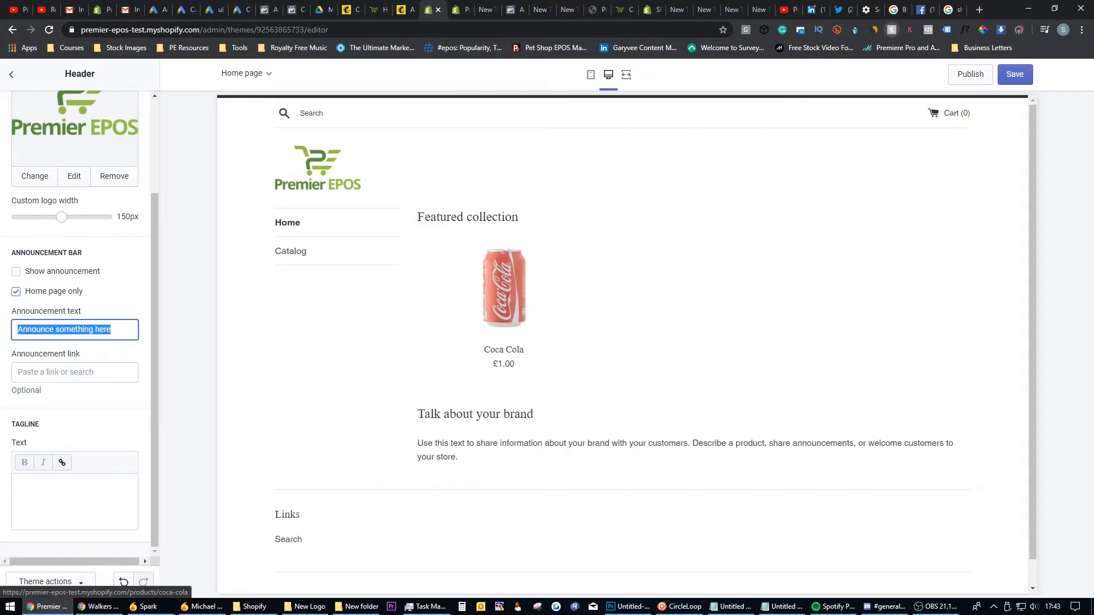
key(BackSpace)
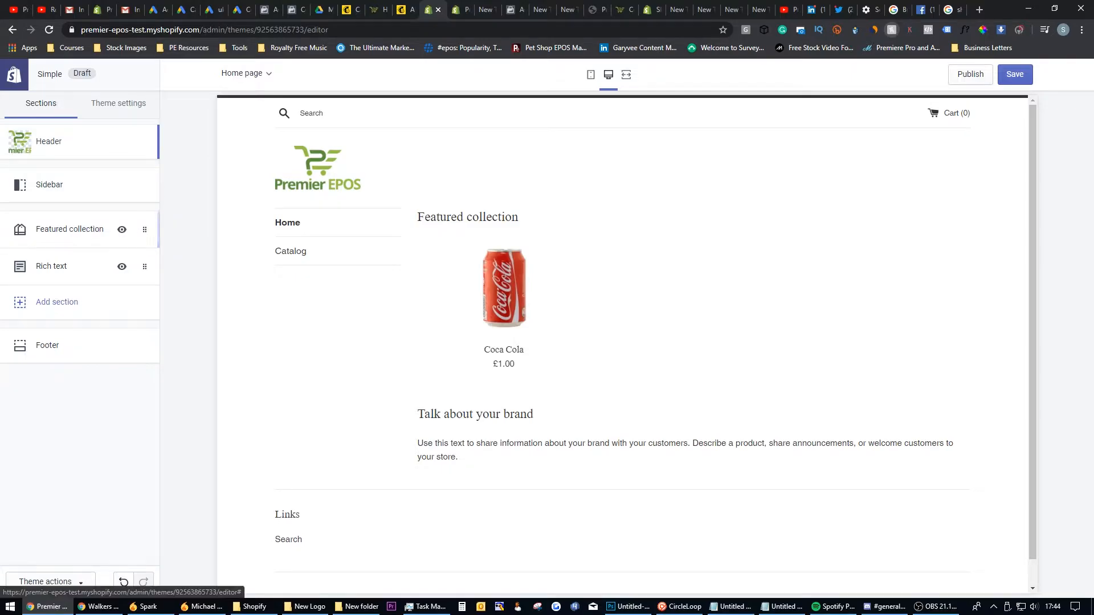
Set the Rich text section's text to "Welcome to my Shopify store" and its heading to "Premier EPOS Shopify Store"
click(52, 266)
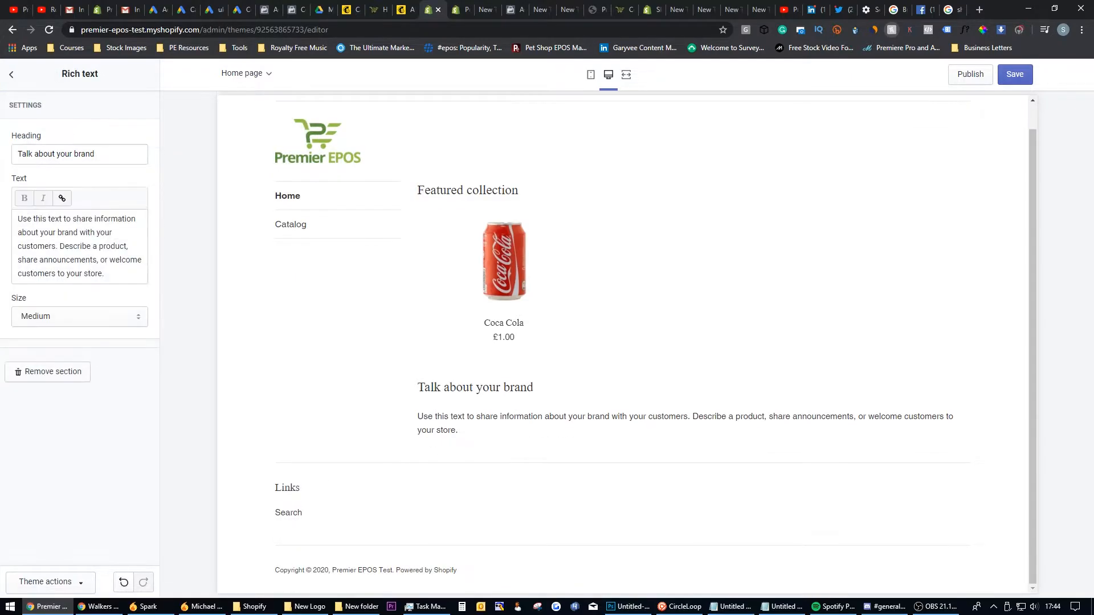
drag(106, 274, 16, 218)
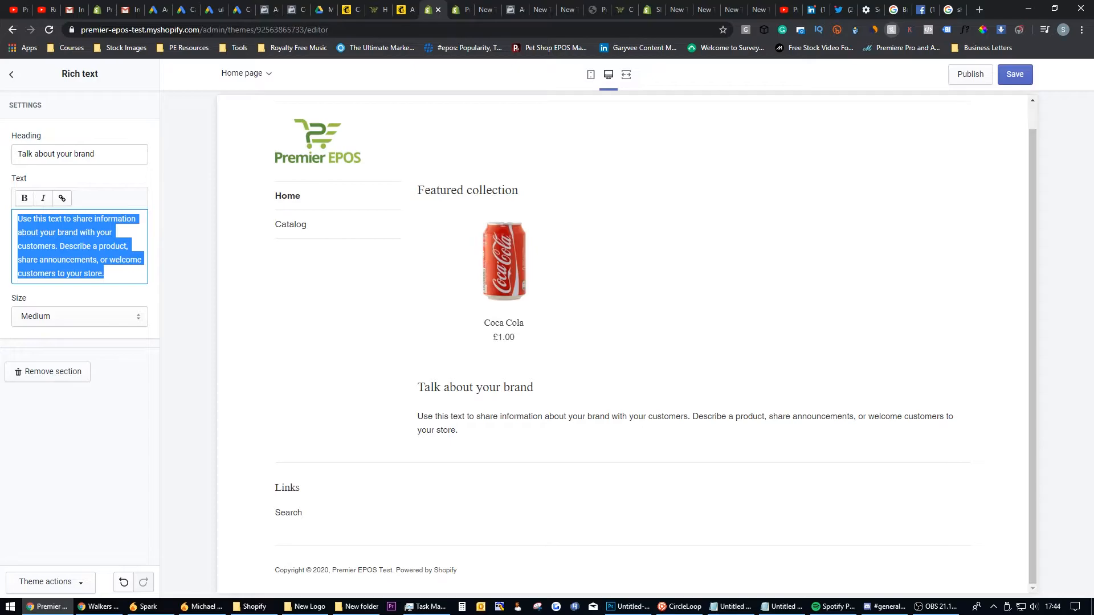
text(Welcome to my Shopify store)
key(Tab)
text(PREM)
key(BackSpace)
key(BackSpace)
key(BackSpace)
text(remier EPOS Shopify Store)
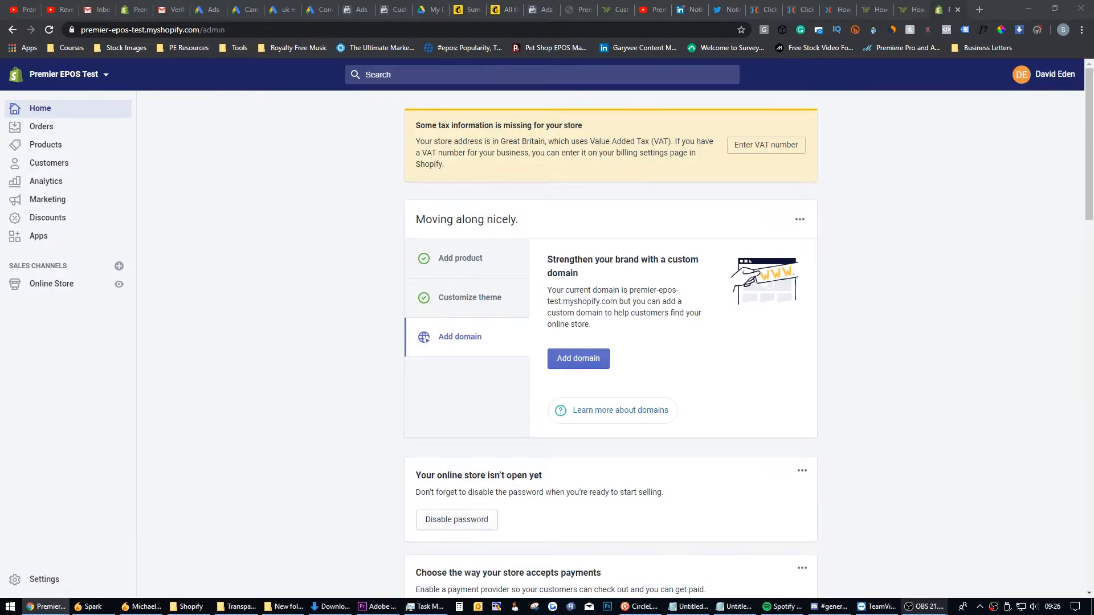
Go to the billing settings from the missing tax information notice and open the VAT number entry under Tax registration
key(alt+Tab)
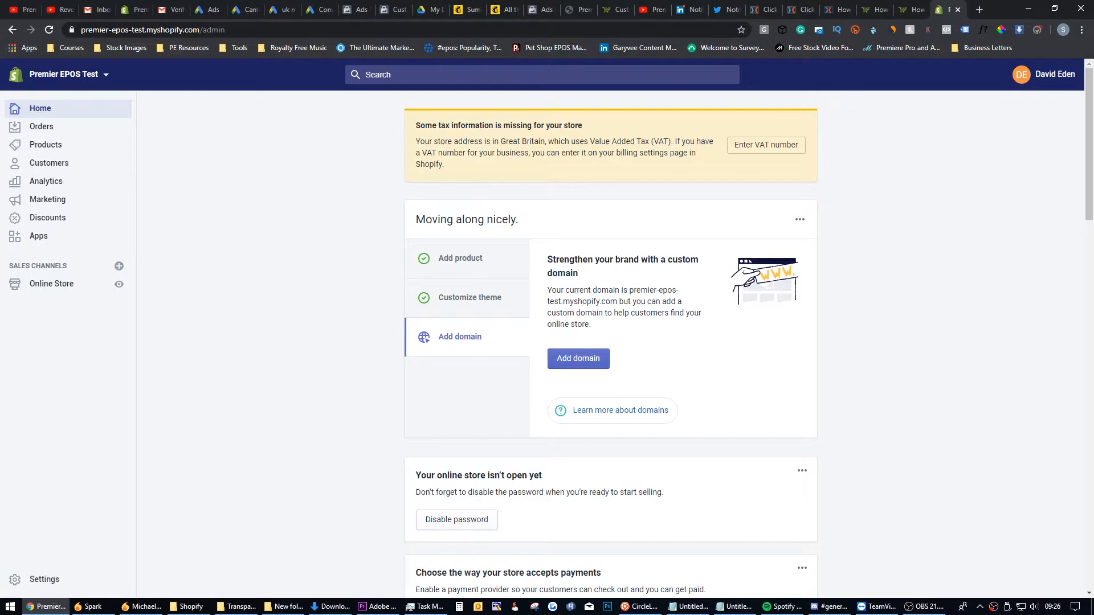
drag(416, 125, 583, 126)
click(603, 129)
click(766, 145)
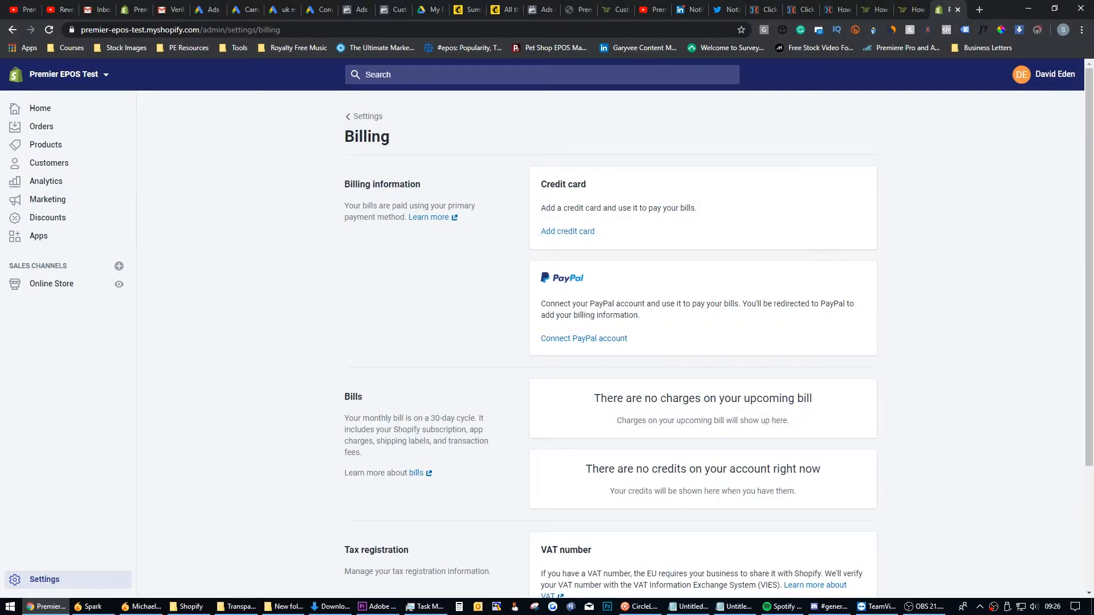
scroll(609, 342, down, 1)
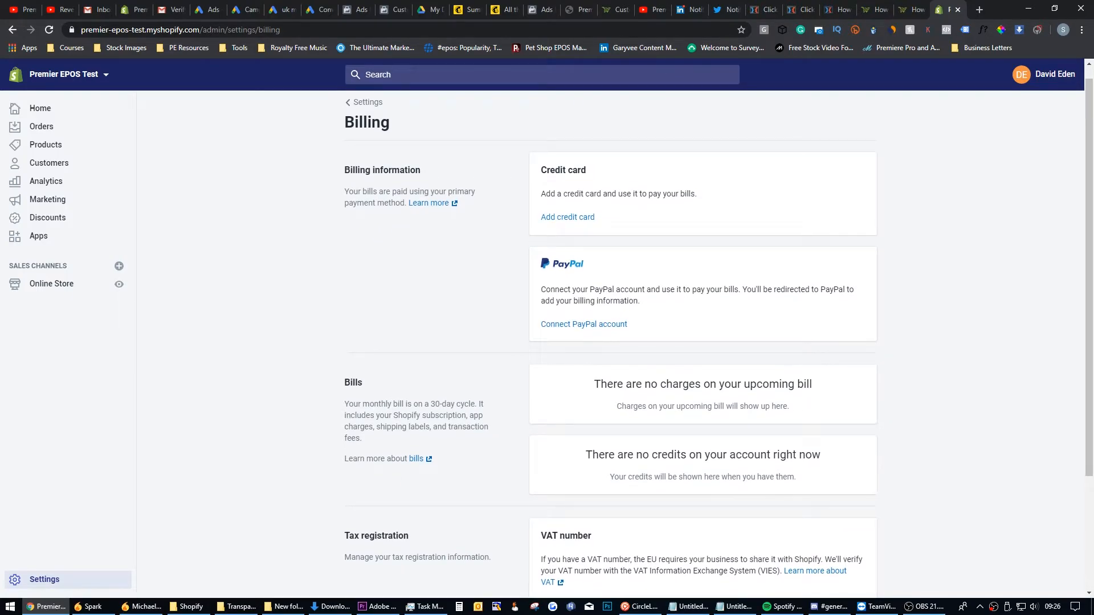
scroll(610, 342, down, 1)
scroll(610, 342, down, 2)
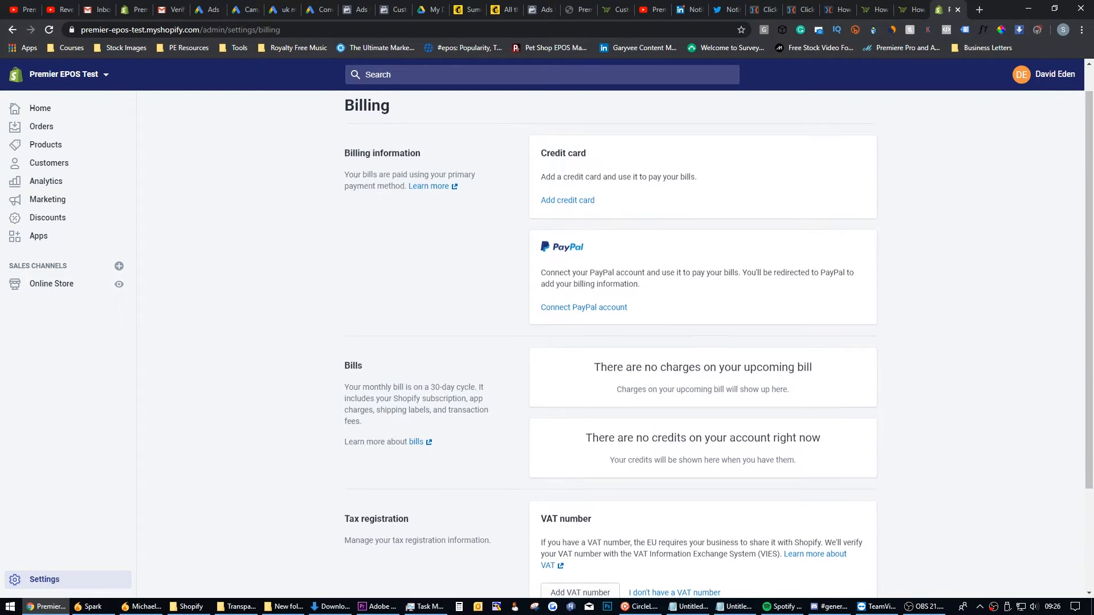
scroll(610, 342, down, 2)
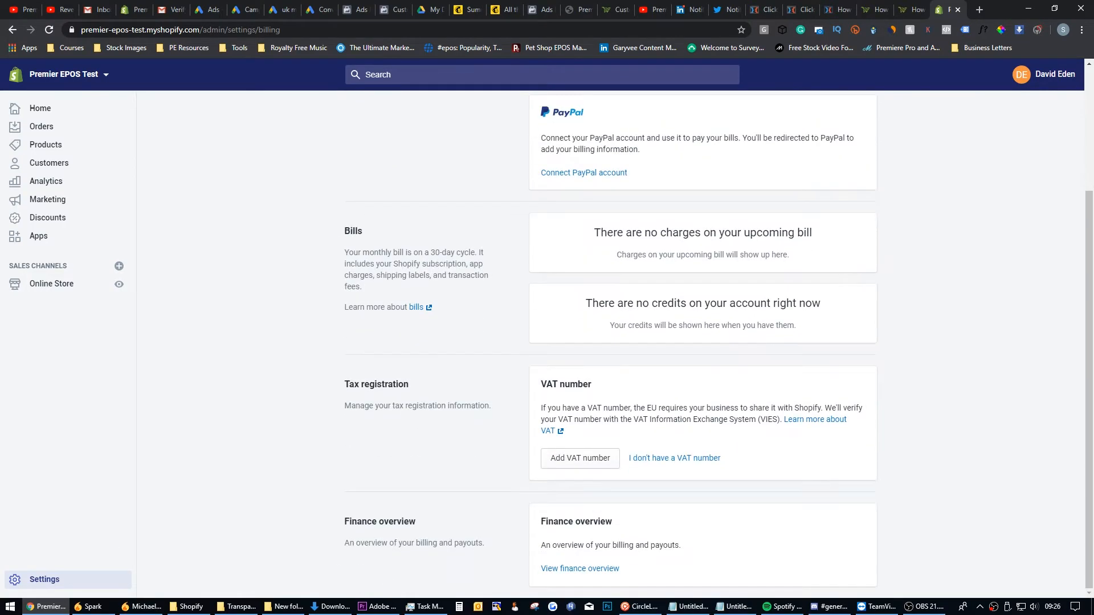
click(580, 458)
click(542, 345)
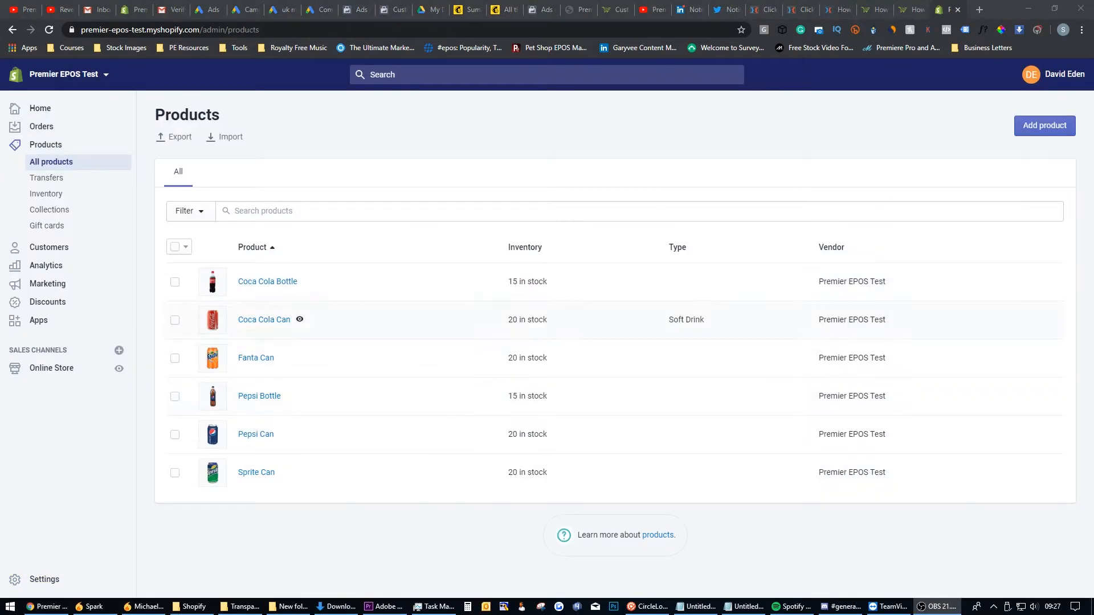
Open the product import and examine the options for importing products from a CSV file
click(225, 138)
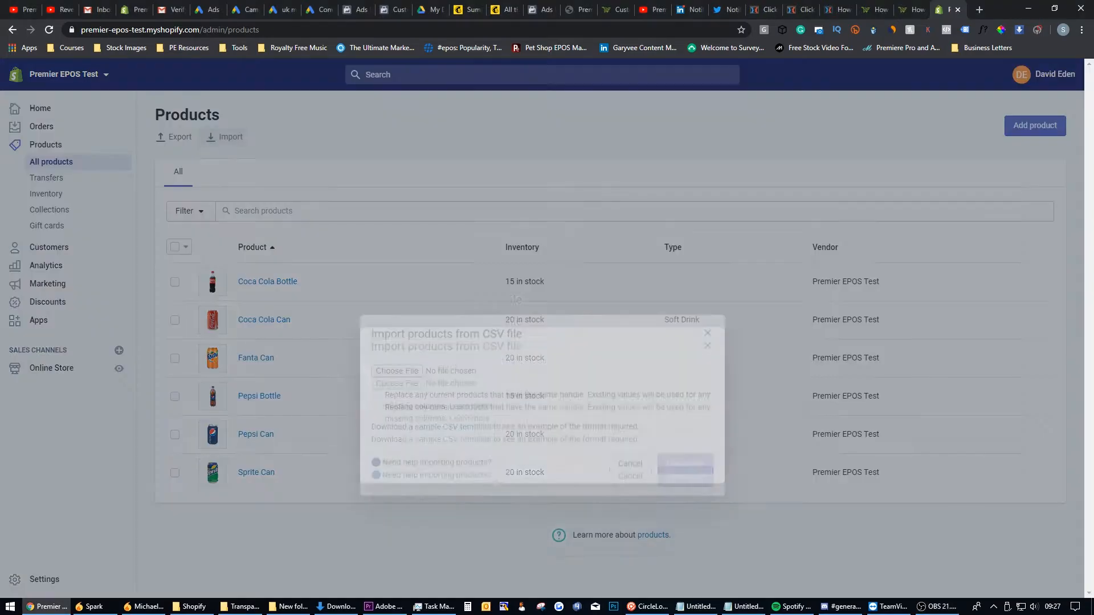
drag(372, 279, 522, 279)
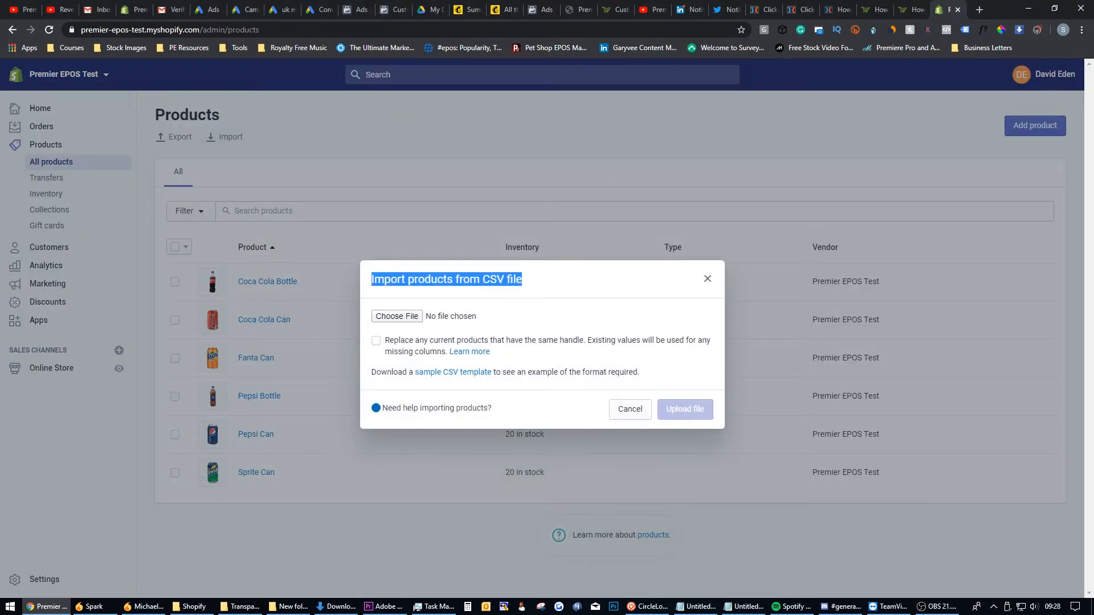
click(527, 280)
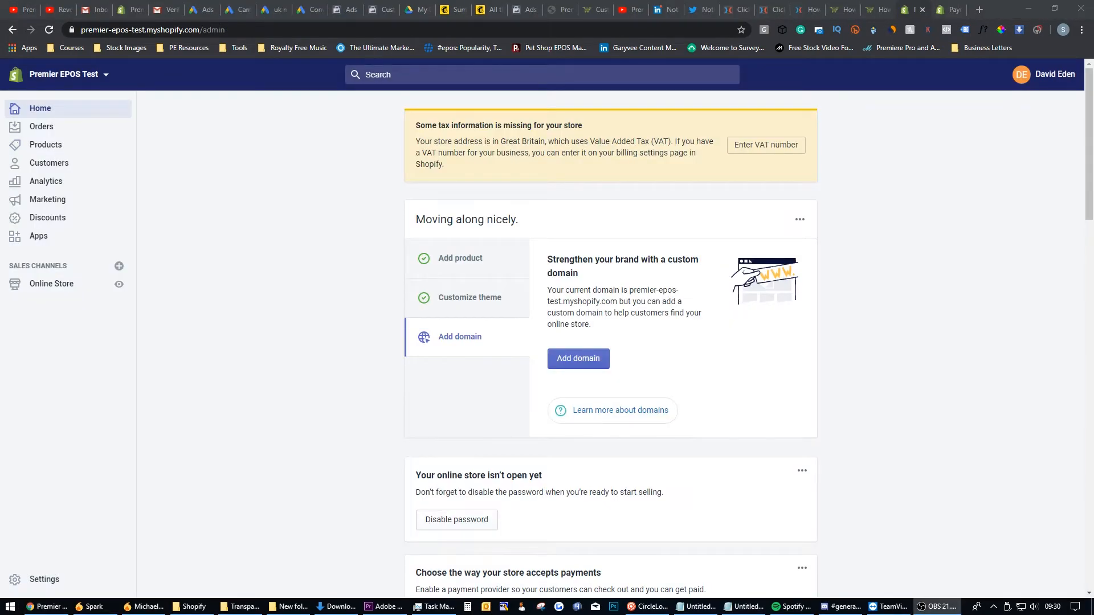
Open the payment provider settings and examine the Shopify Payments, PayPal, Amazon Pay, third-party, alternative and manual payment options
click(34, 580)
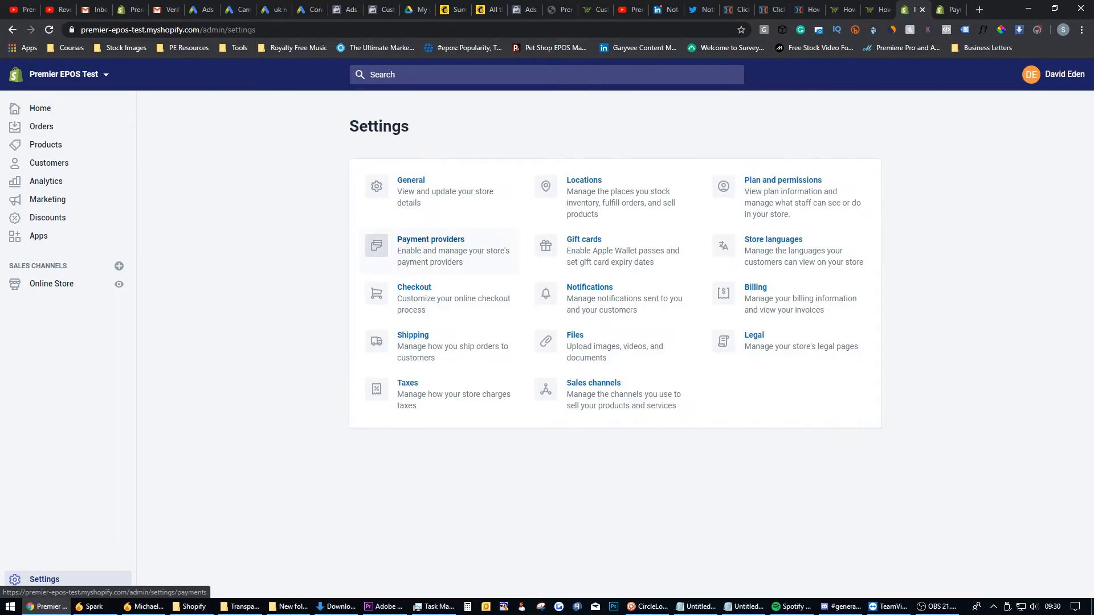
click(433, 251)
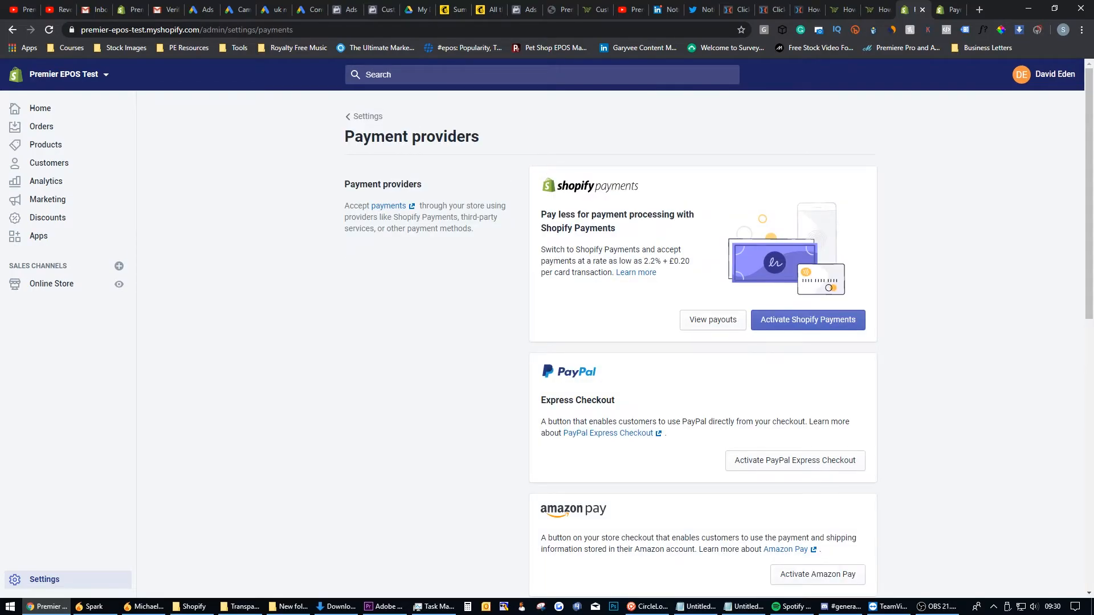
scroll(609, 342, down, 1)
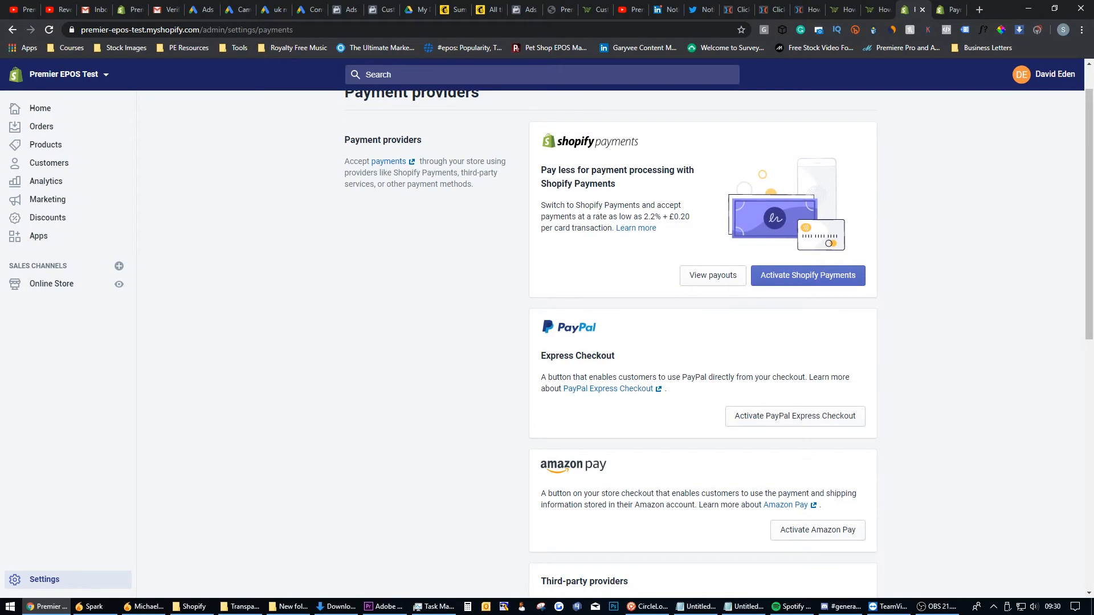
scroll(609, 342, down, 1)
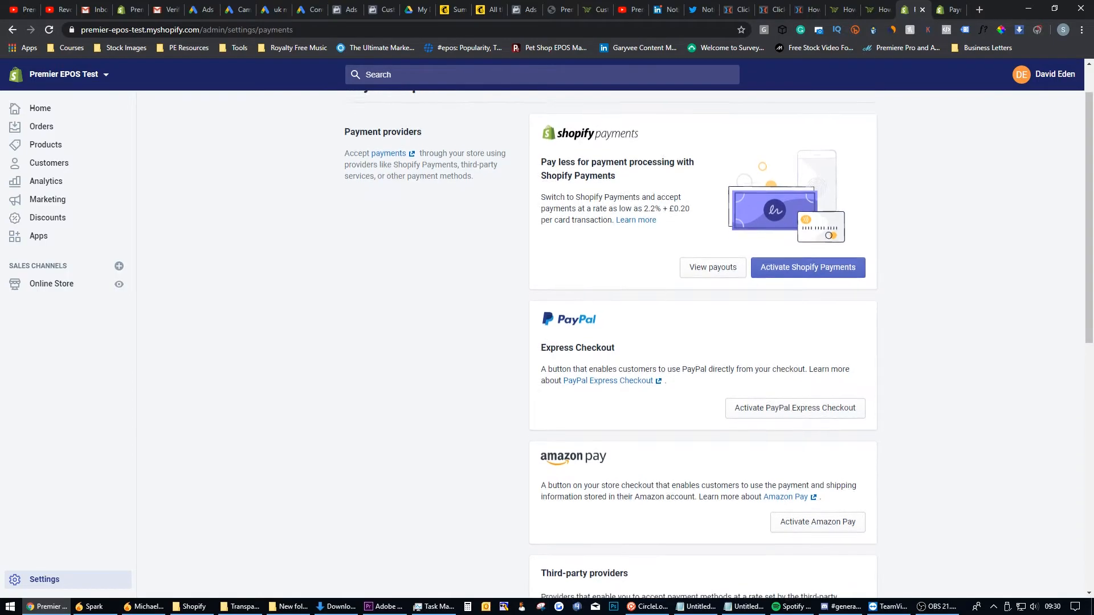
scroll(610, 342, down, 2)
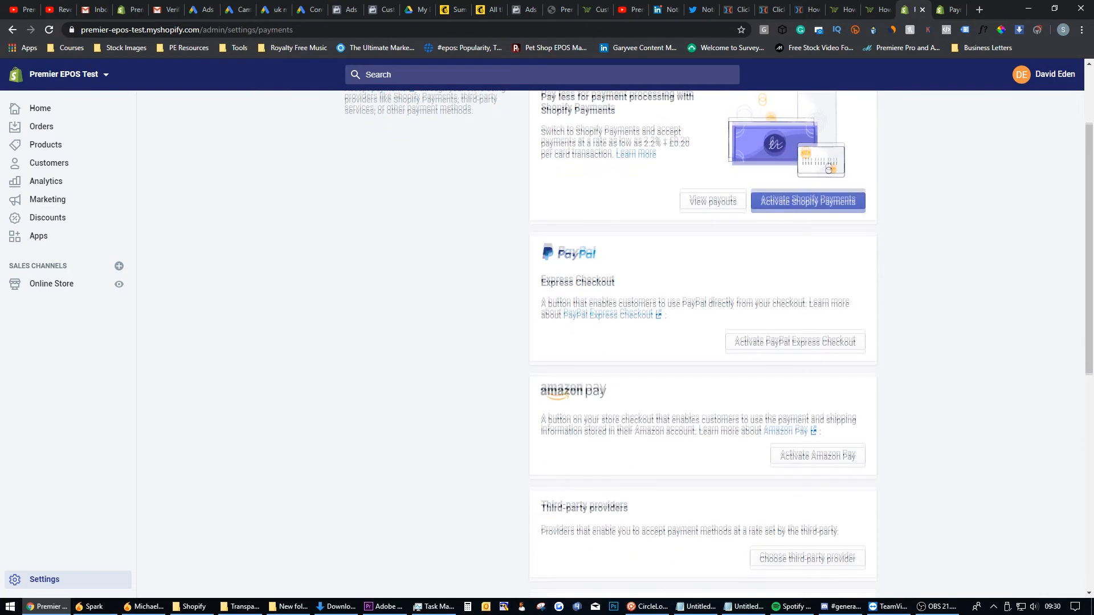
scroll(610, 342, down, 2)
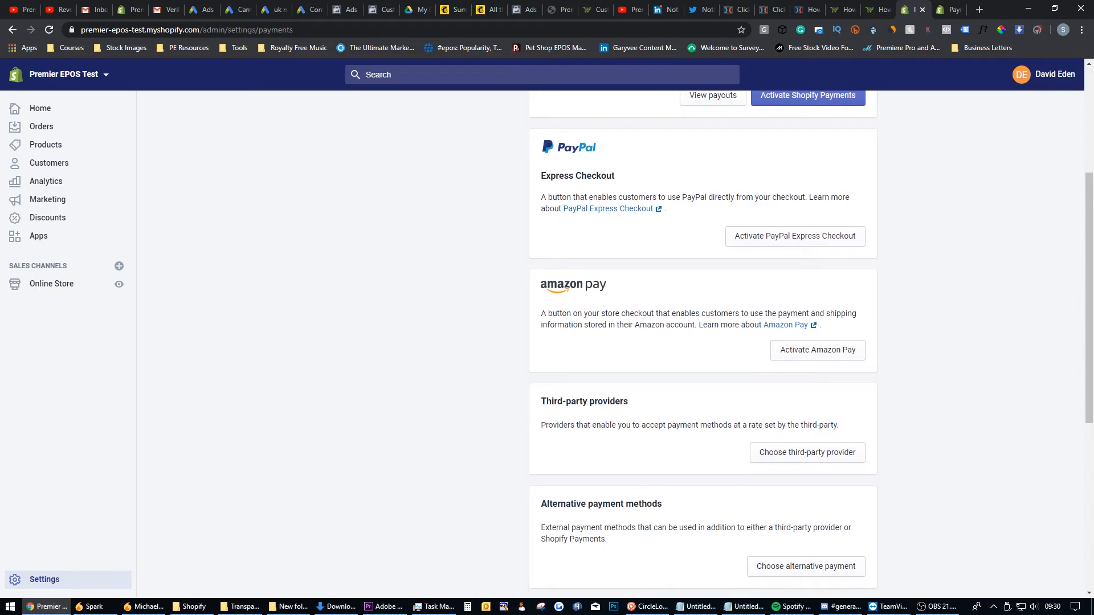
scroll(609, 342, down, 2)
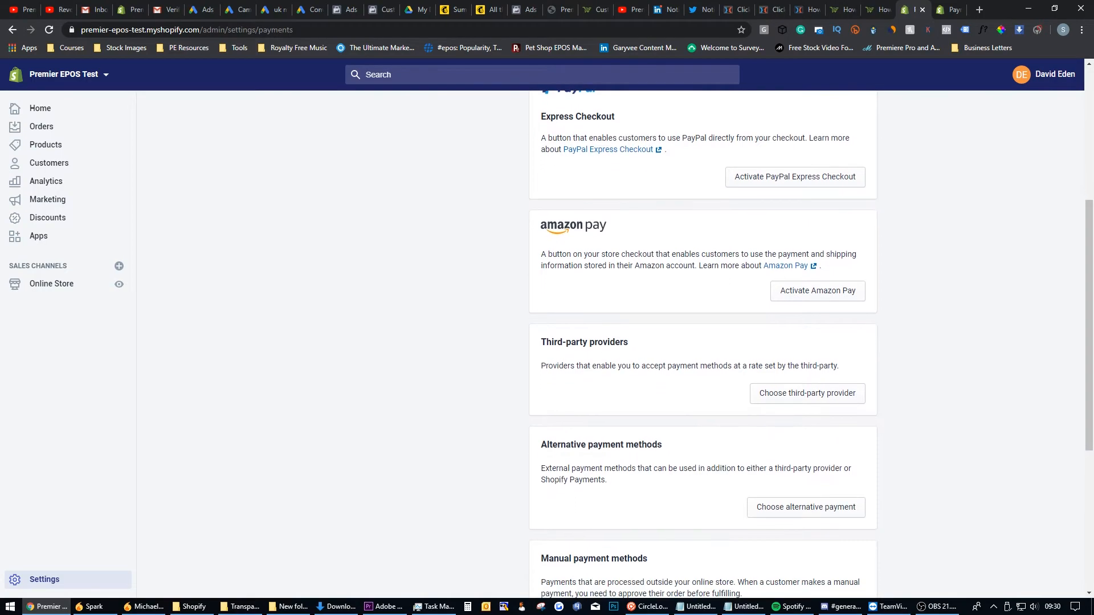
scroll(610, 342, down, 2)
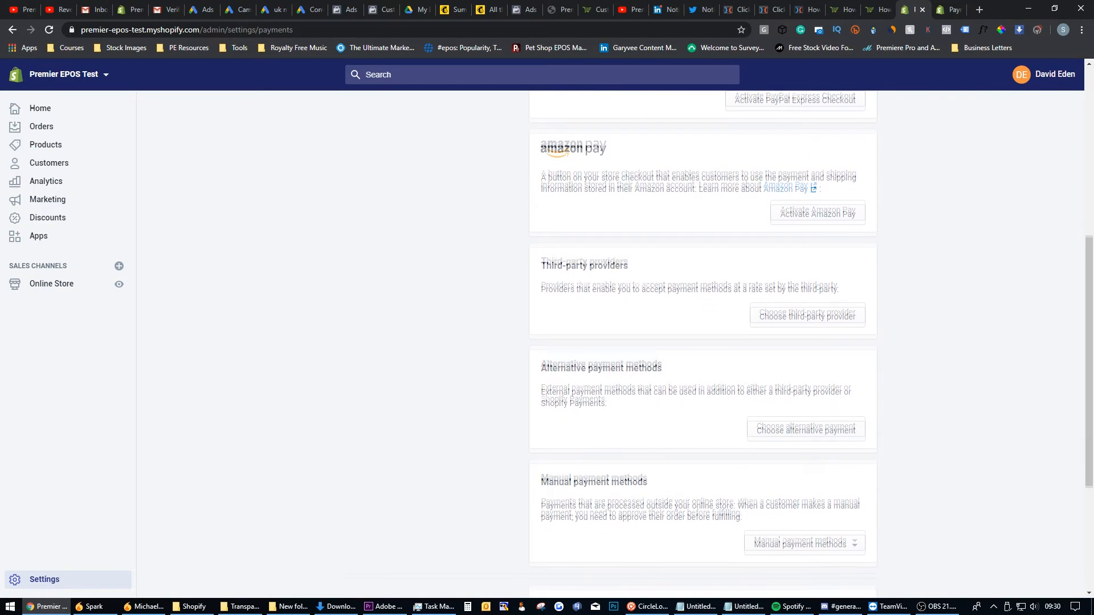
Open the choice of third-party payment providers and look through the available providers and their supported cards
click(807, 313)
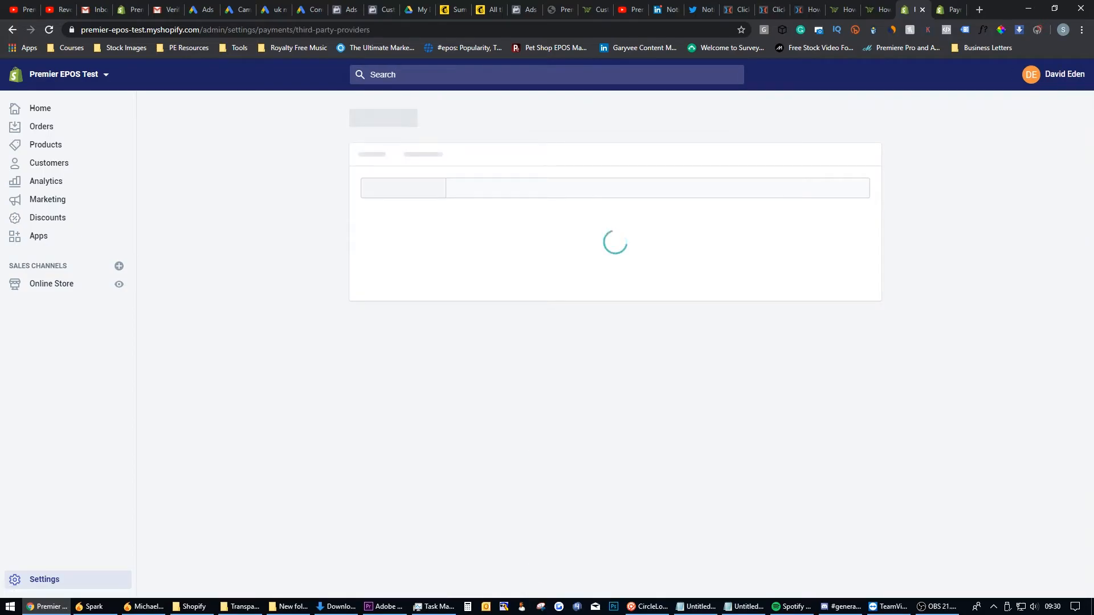
scroll(610, 342, down, 13)
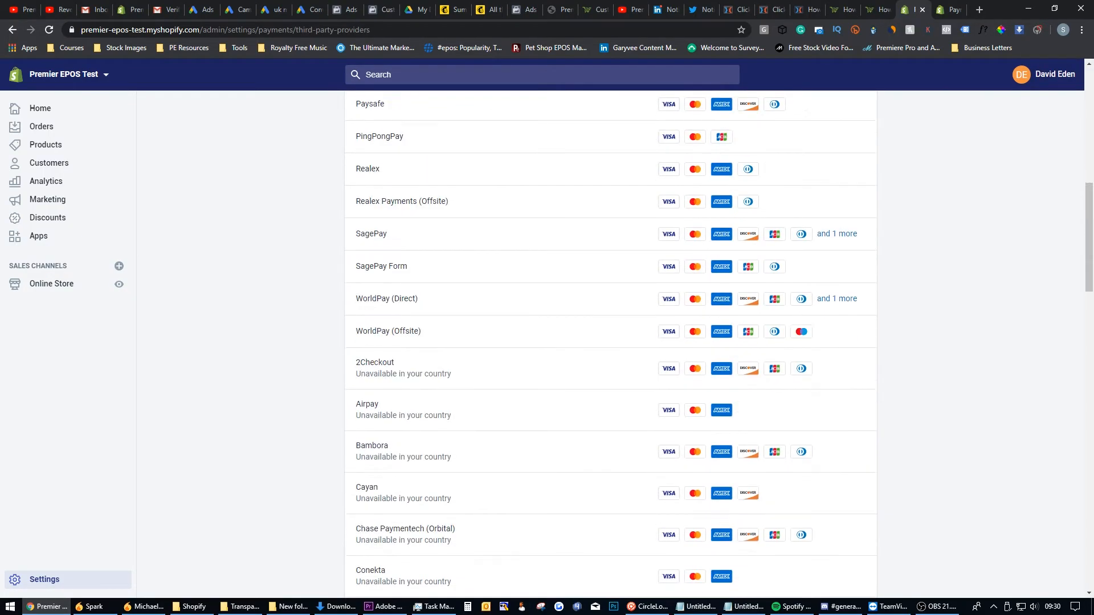
scroll(610, 342, down, 8)
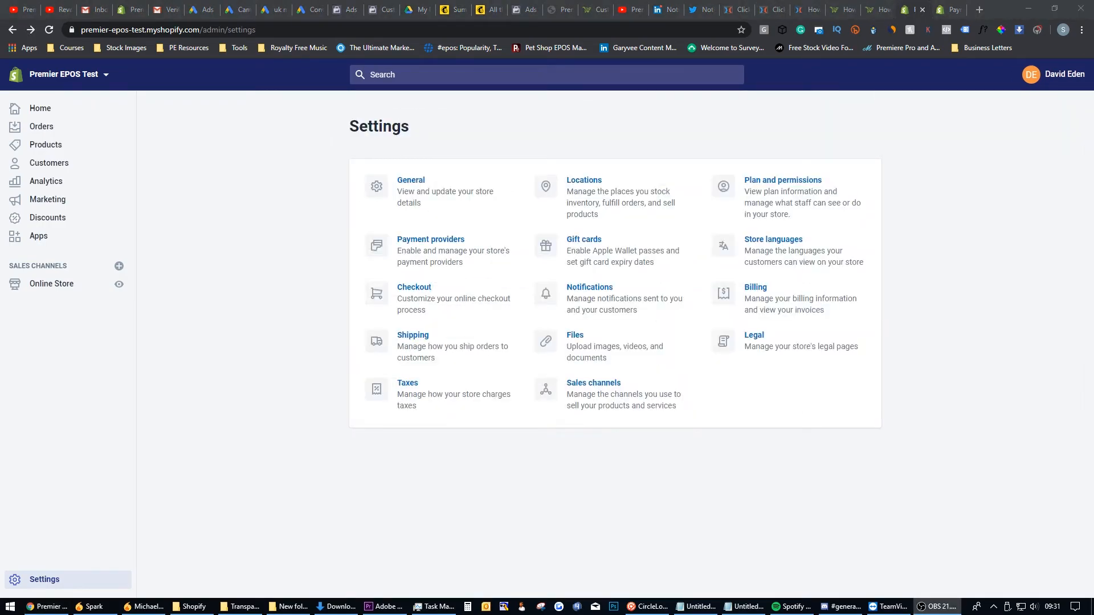
Review the checkout settings for customer accounts, customer contact and form options, and return to the settings overview
click(433, 298)
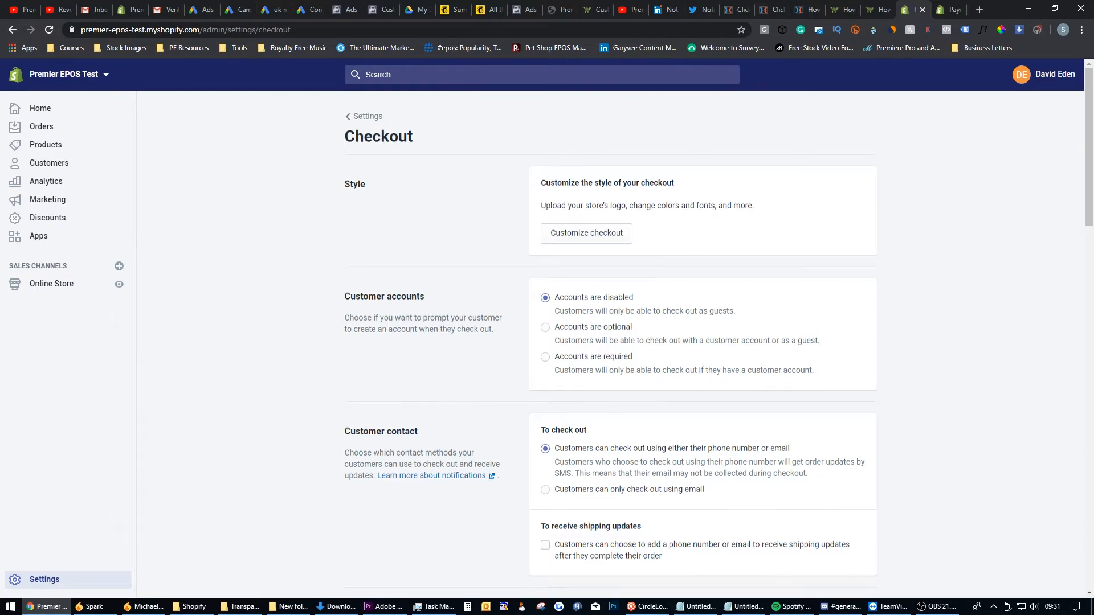
scroll(610, 341, down, 1)
scroll(609, 342, down, 3)
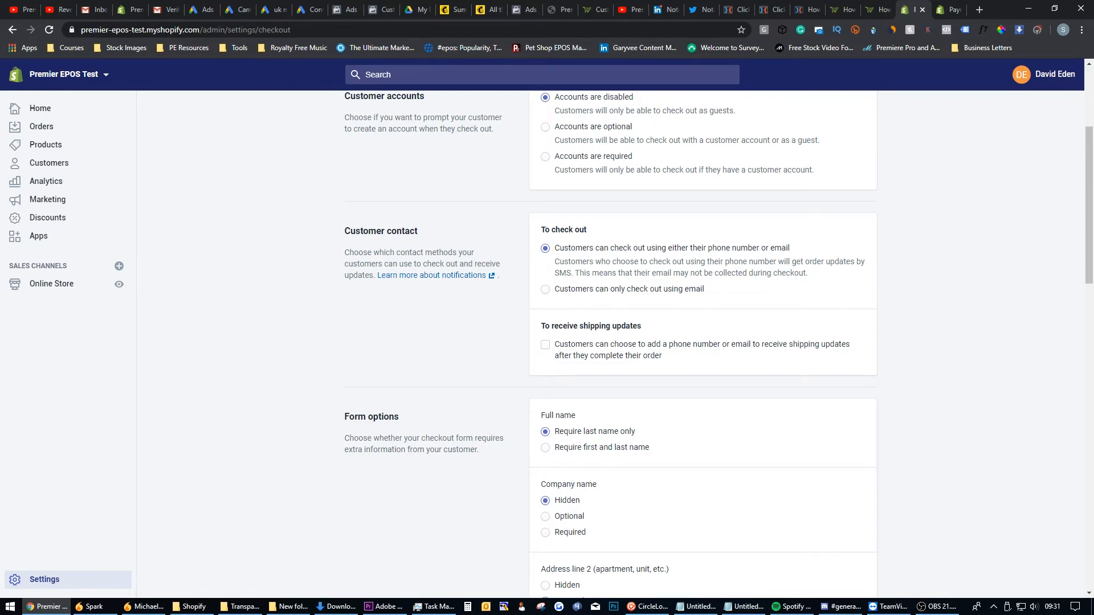
scroll(610, 342, down, 3)
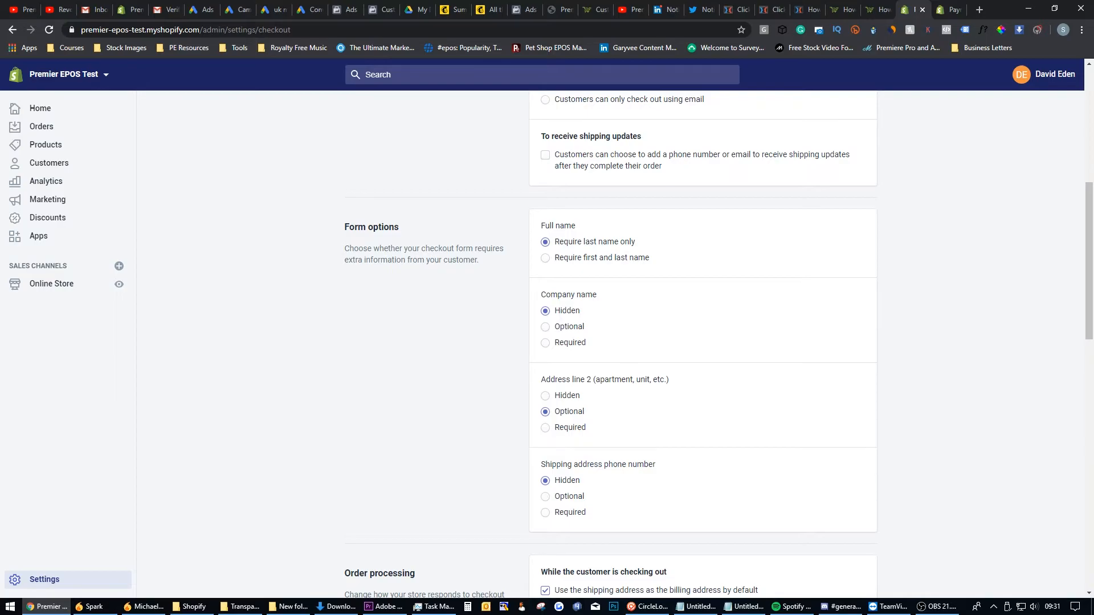
click(12, 29)
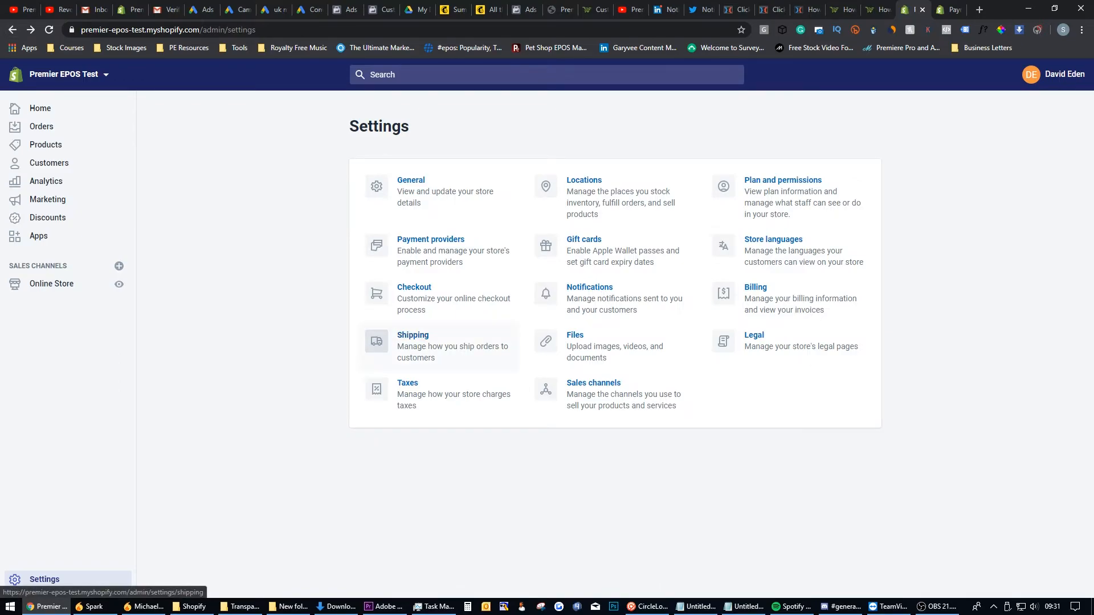
Review the general shipping rates in the shipping settings and open the entry for a new Rest of World rate
click(412, 340)
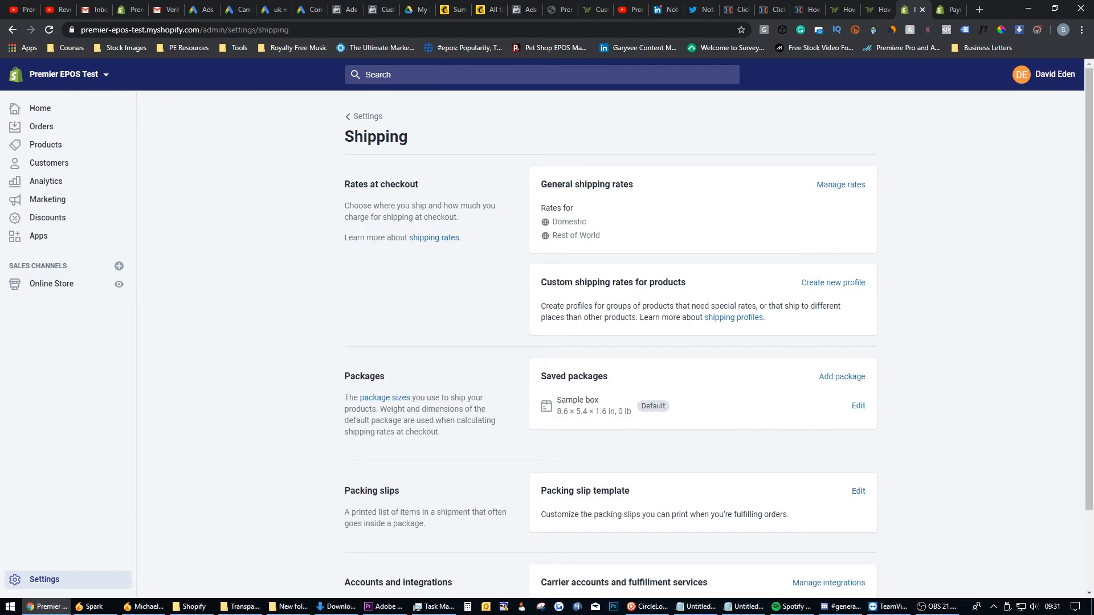
click(840, 185)
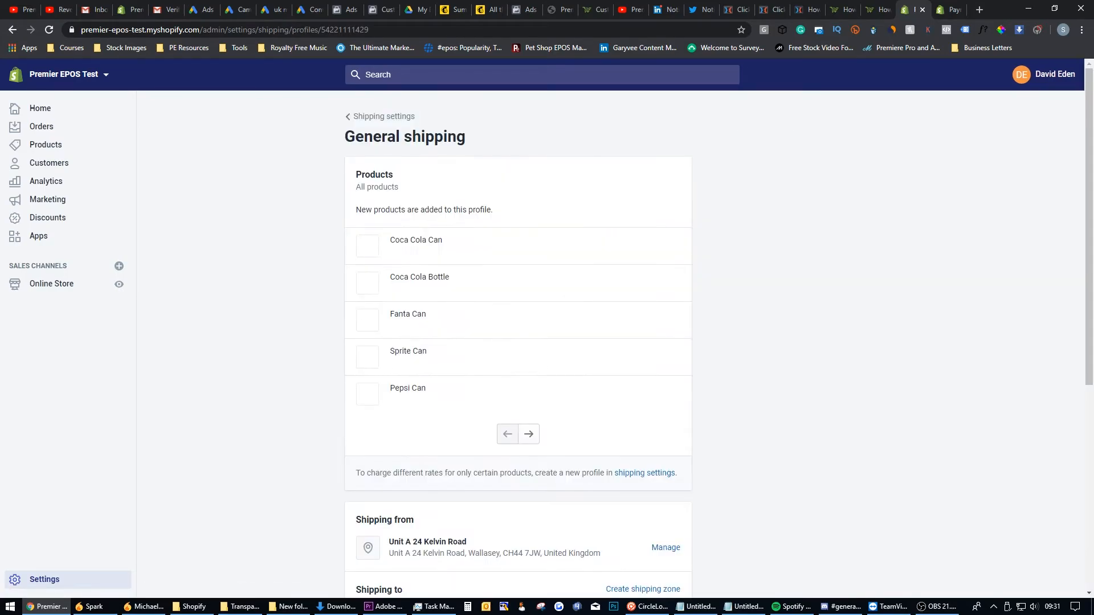
scroll(518, 342, down, 3)
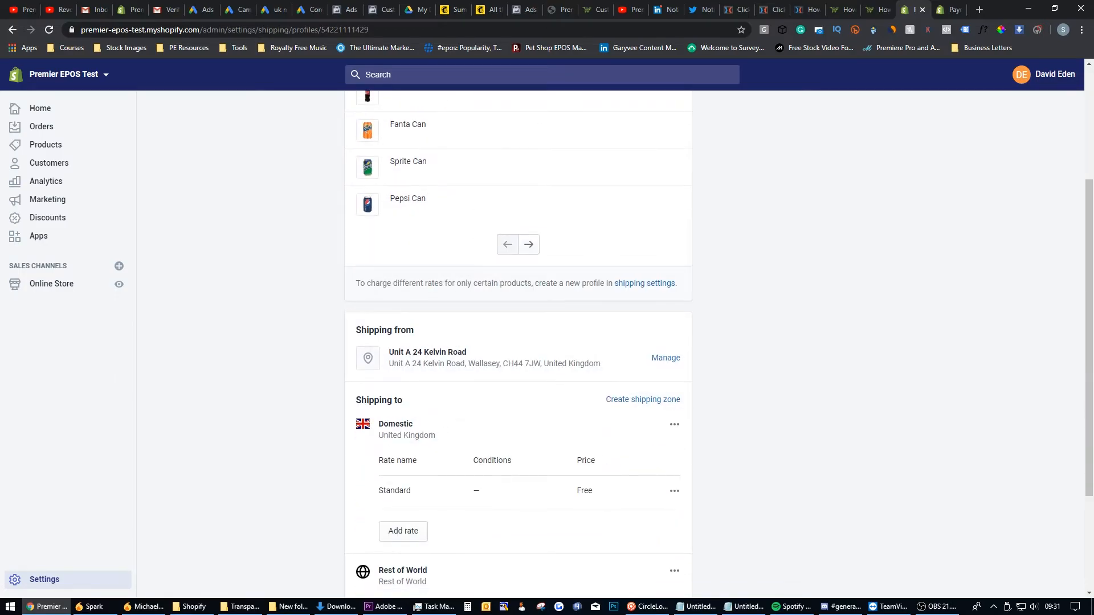
scroll(519, 342, down, 3)
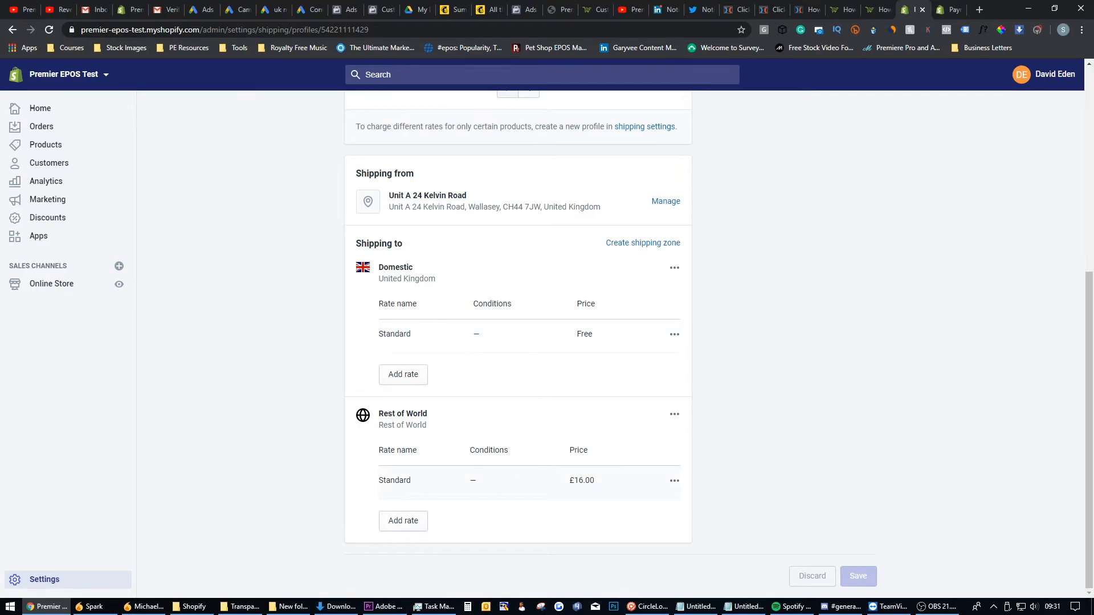
click(403, 521)
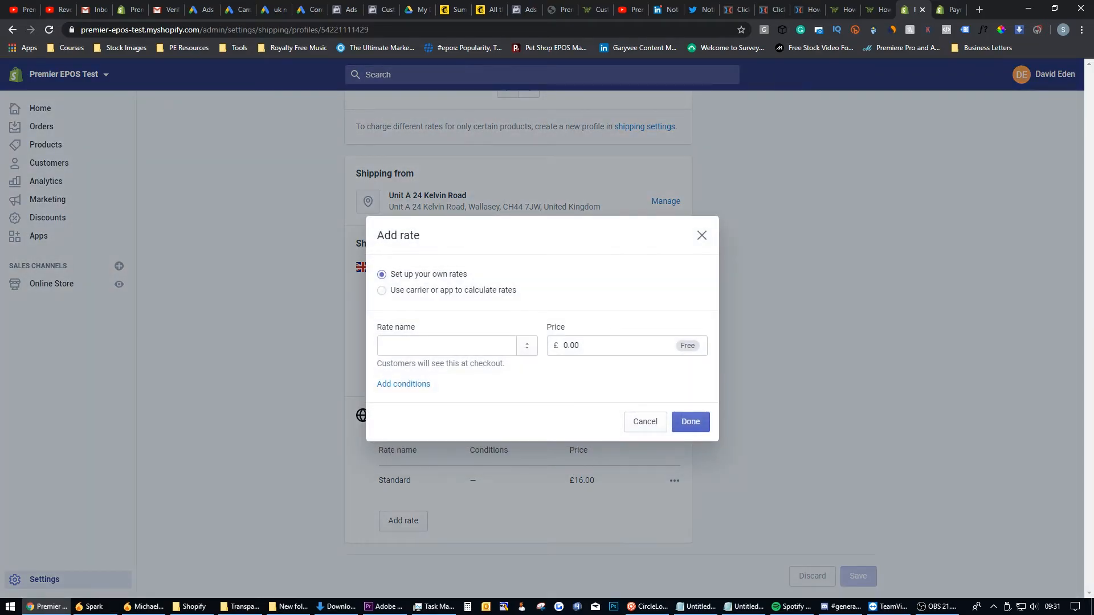
click(446, 346)
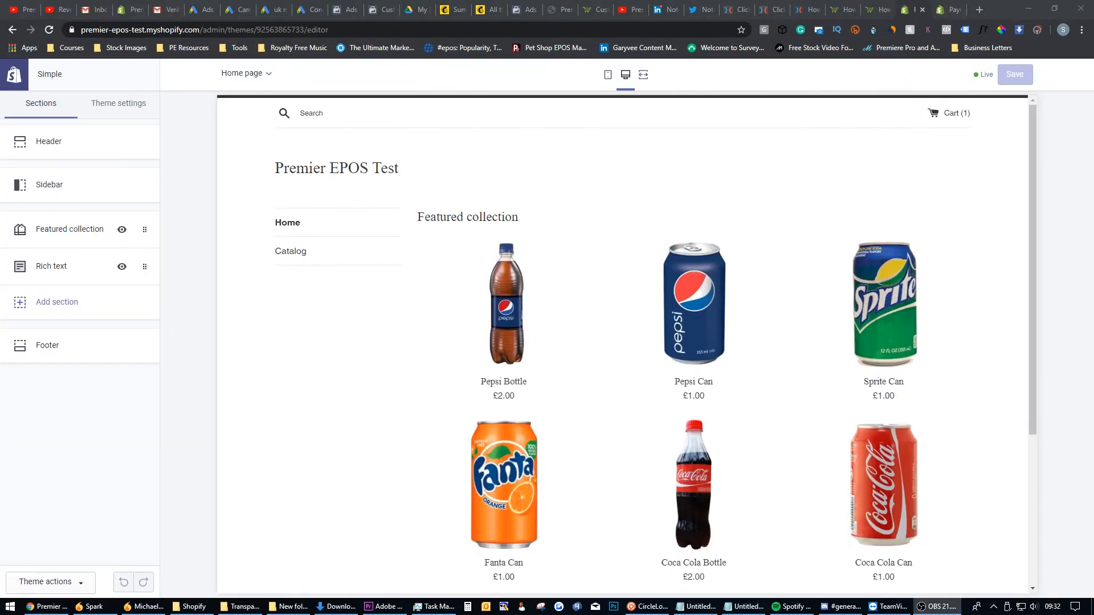
In the theme preview, open the Pepsi Can product, buy it immediately and examine the checkout page
mouse_move(1032, 270)
mouse_down()
mouse_move(1032, 356)
mouse_move(1033, 269)
mouse_up()
click(694, 303)
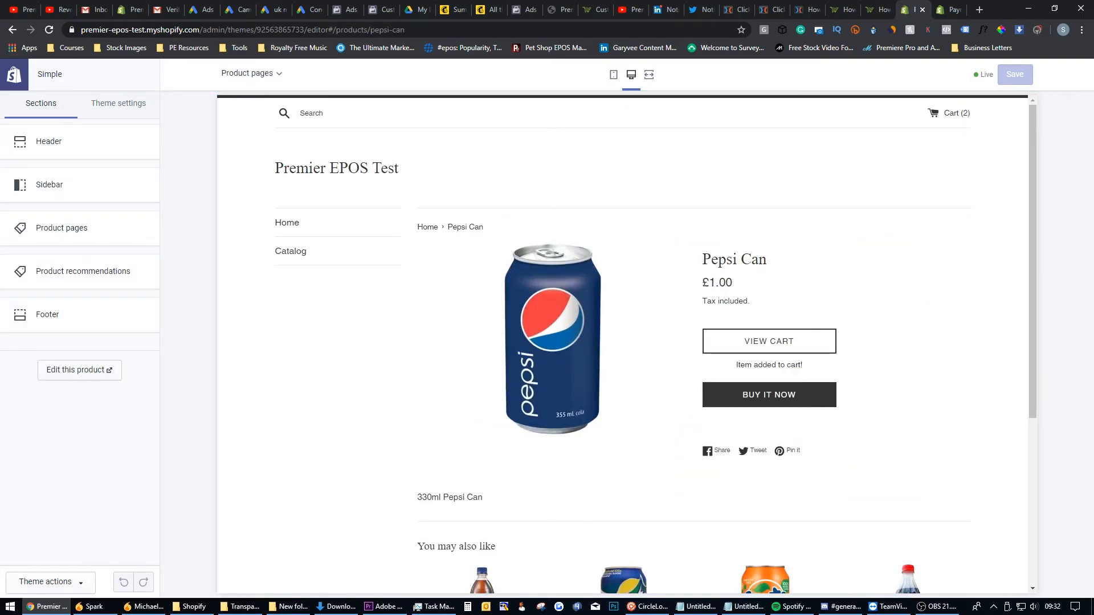
click(769, 395)
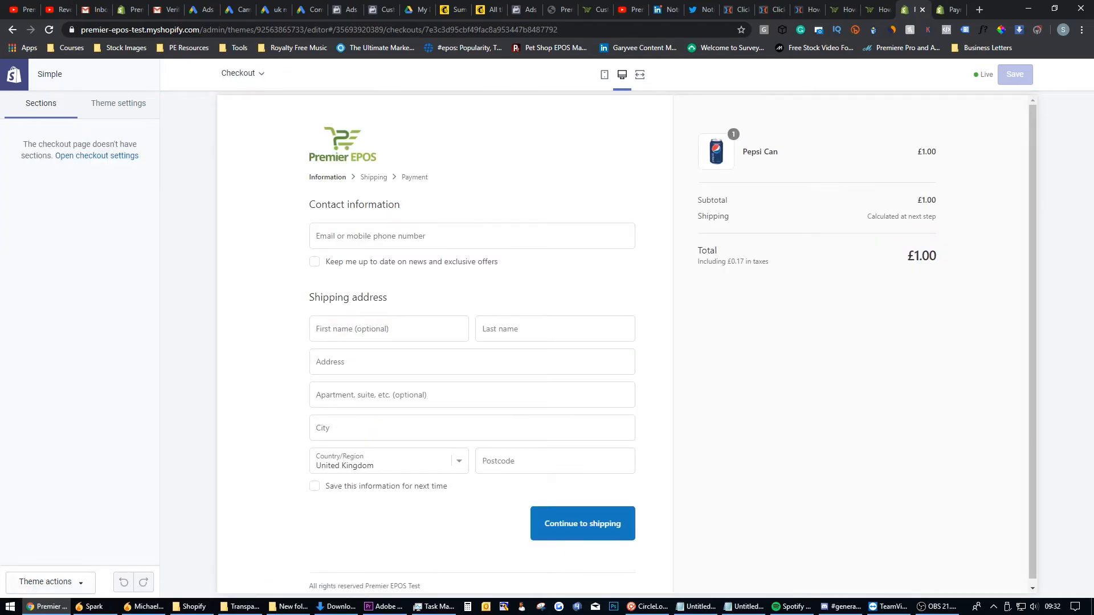
scroll(472, 344, down, 2)
scroll(472, 344, up, 1)
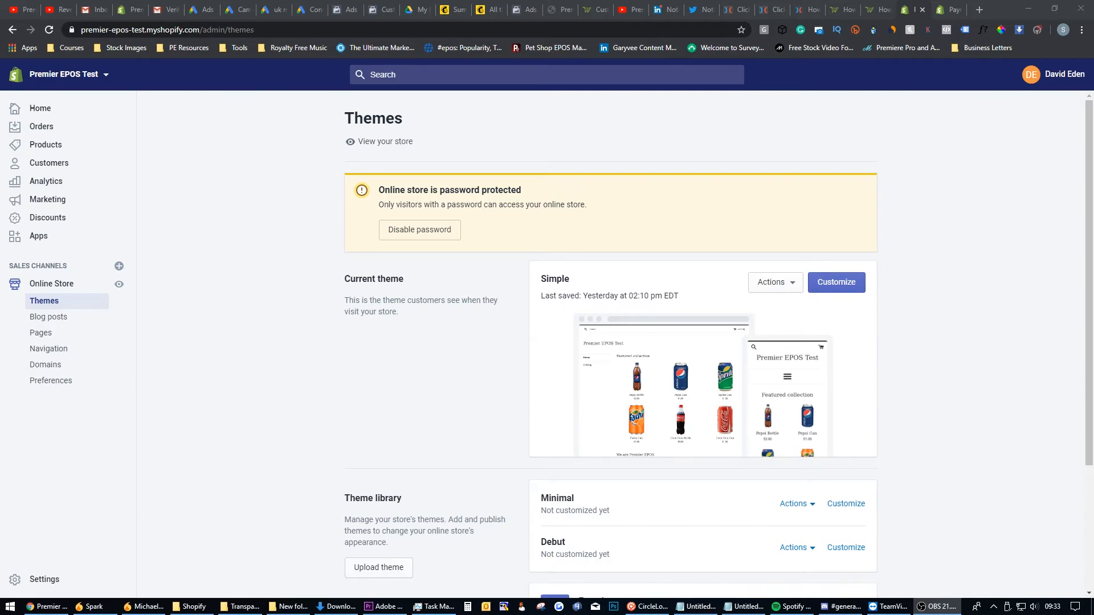
Disable the online store's password protection in the preferences, save the change and check the password setting
click(420, 230)
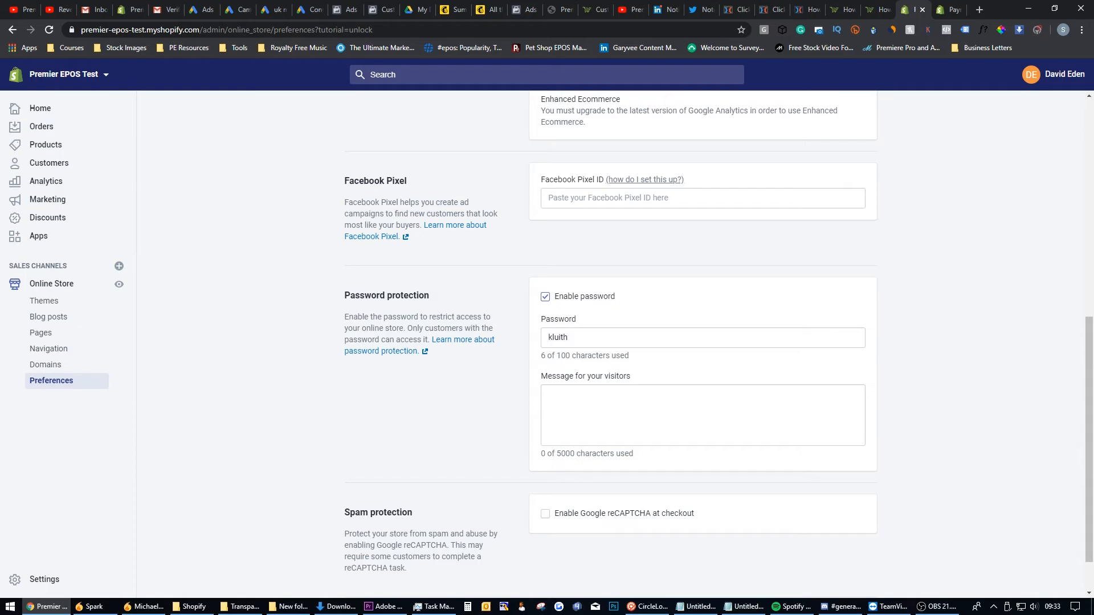
click(545, 297)
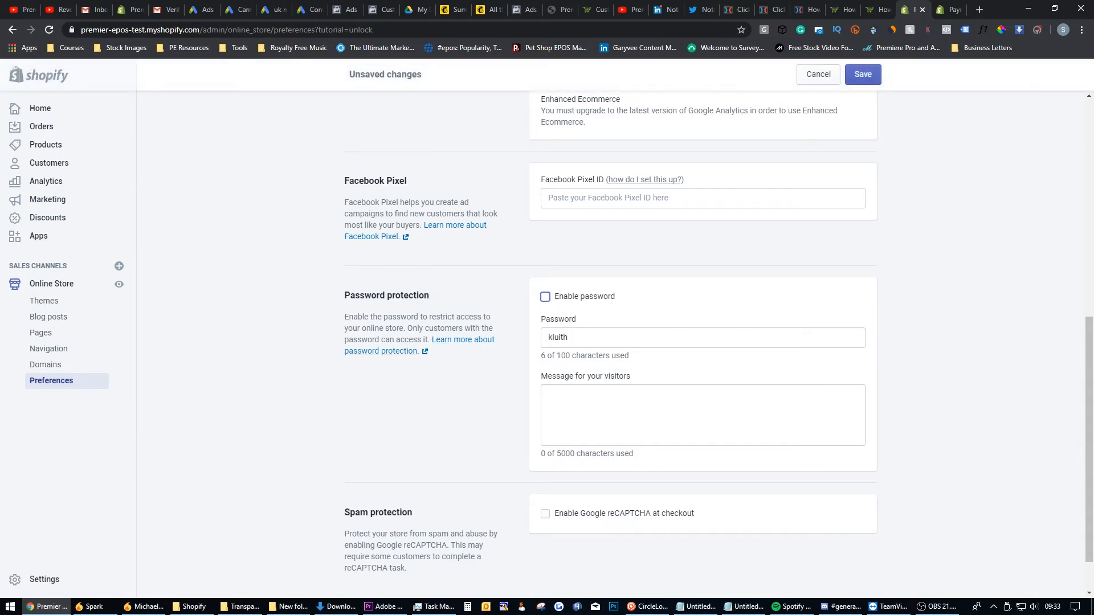
scroll(718, 346, down, 1)
scroll(719, 346, up, 10)
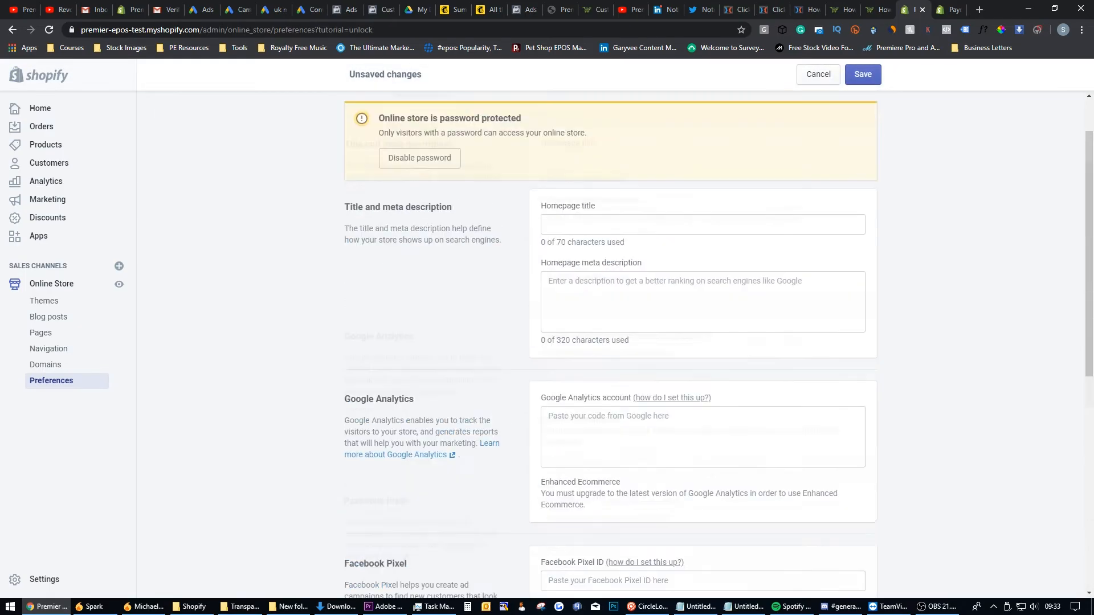
click(863, 74)
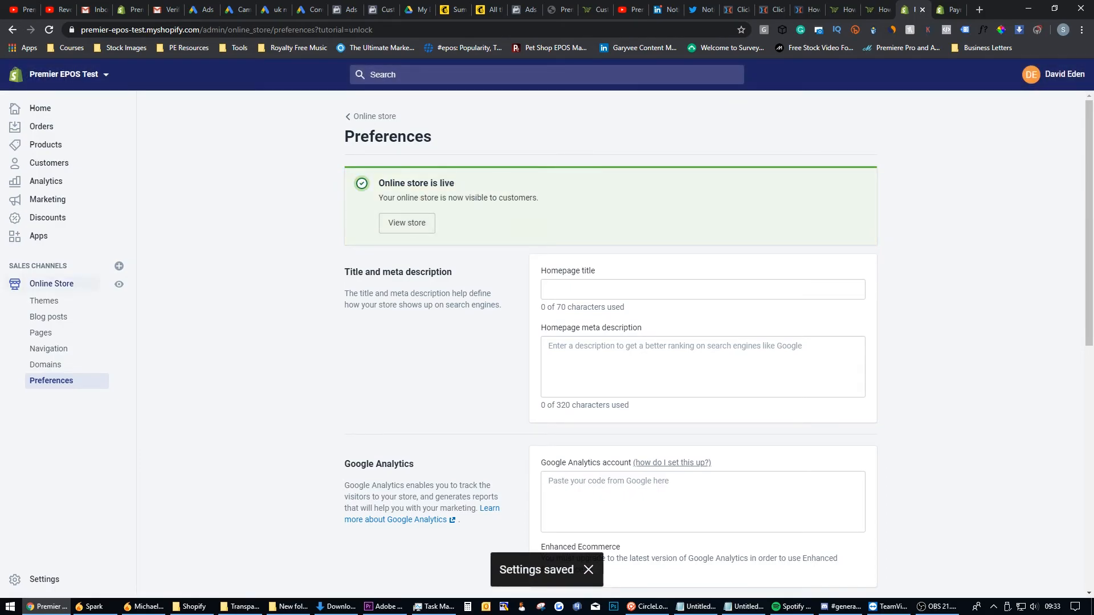
scroll(610, 342, down, 9)
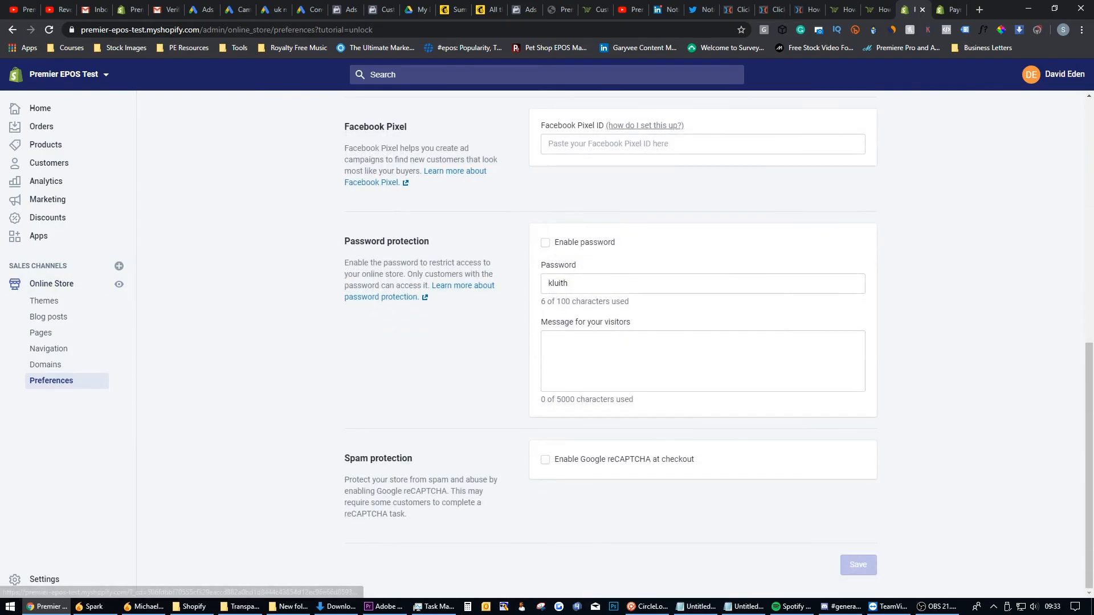
scroll(610, 341, up, 7)
Open the online store's themes overview and check the live Simple theme
click(51, 284)
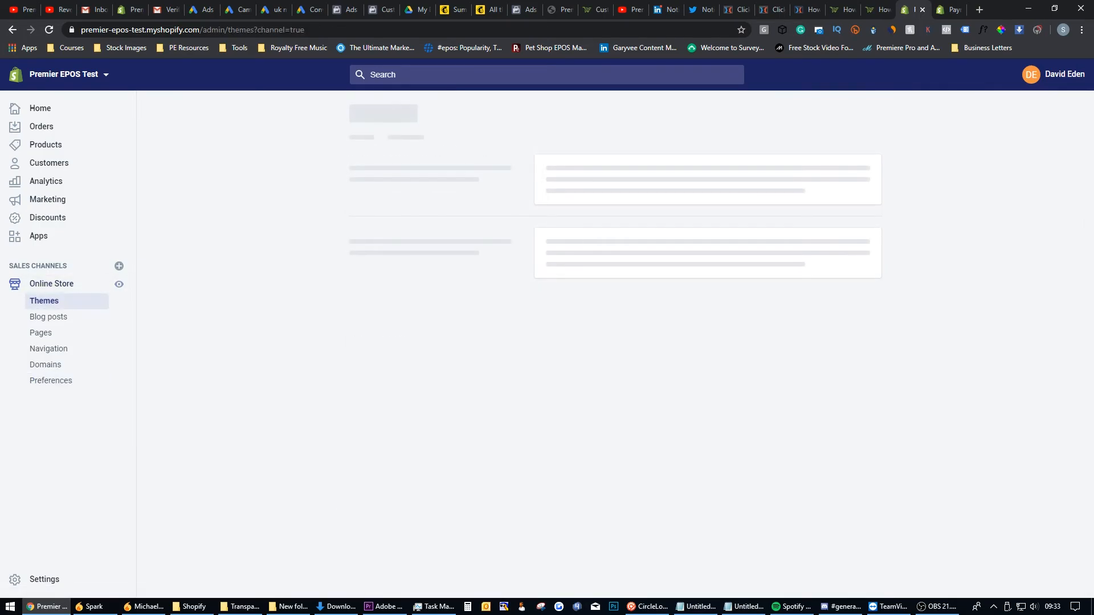
scroll(610, 341, down, 2)
scroll(610, 342, up, 2)
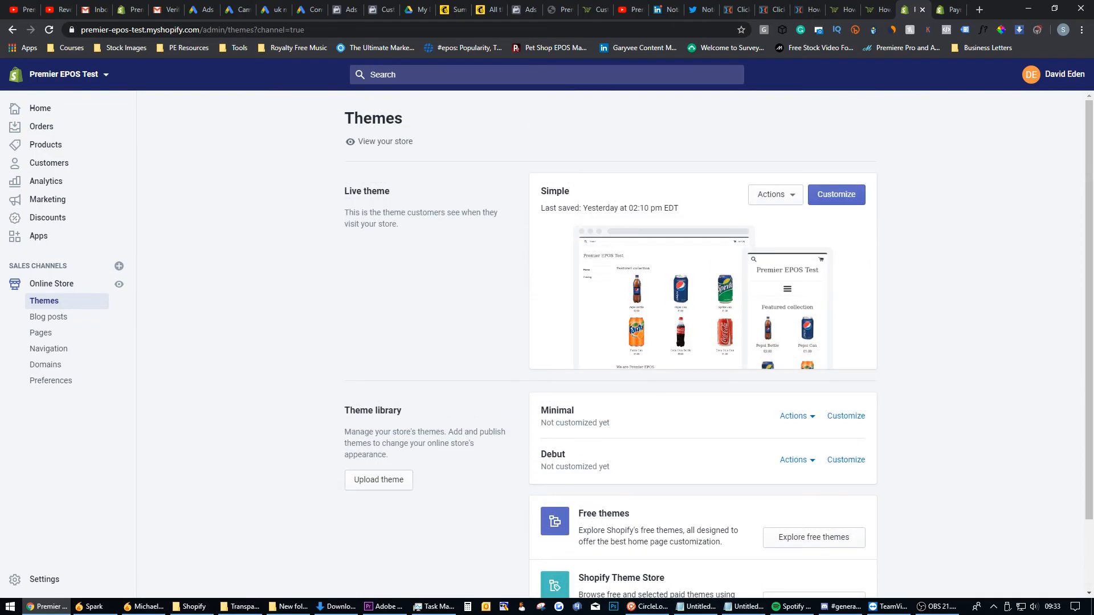
Review the setup tasks on the admin home page and open the domain settings from the Add domain task
click(40, 108)
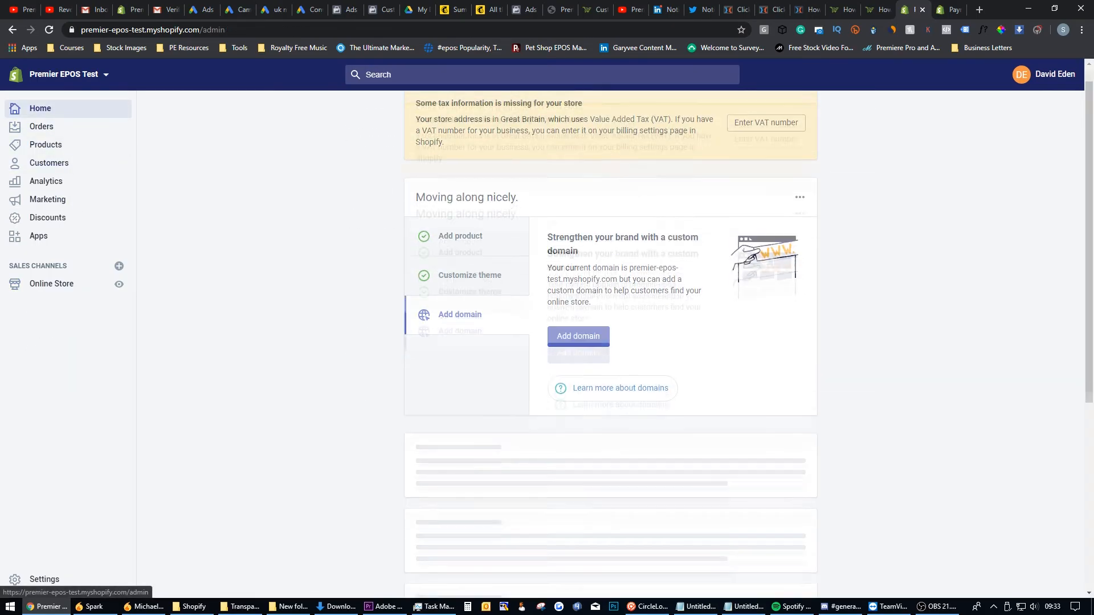
scroll(610, 341, down, 10)
scroll(609, 342, up, 6)
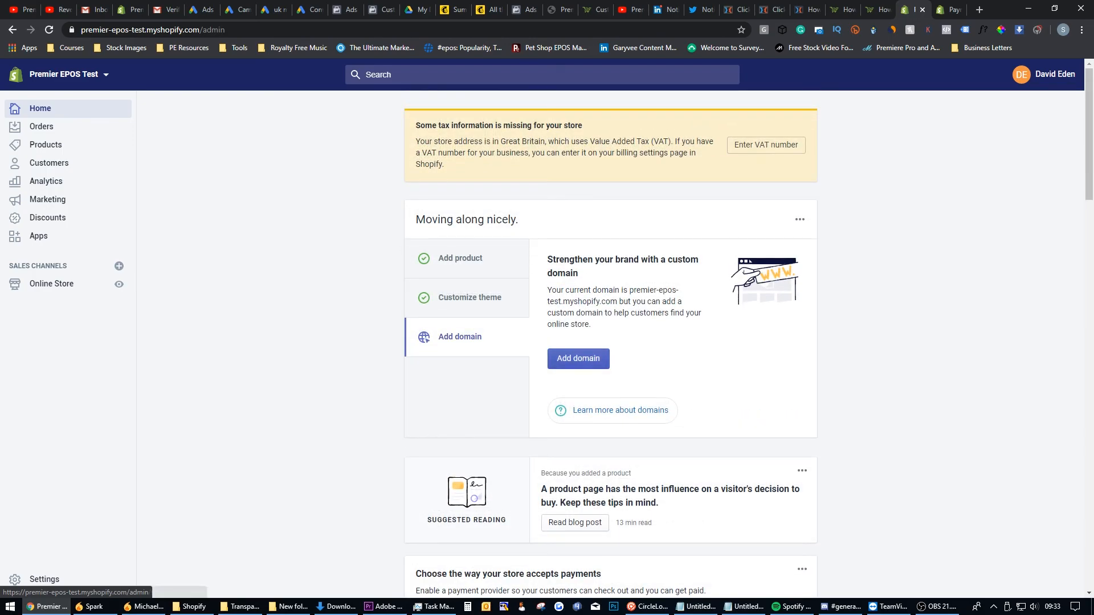
scroll(609, 342, down, 4)
scroll(609, 342, up, 4)
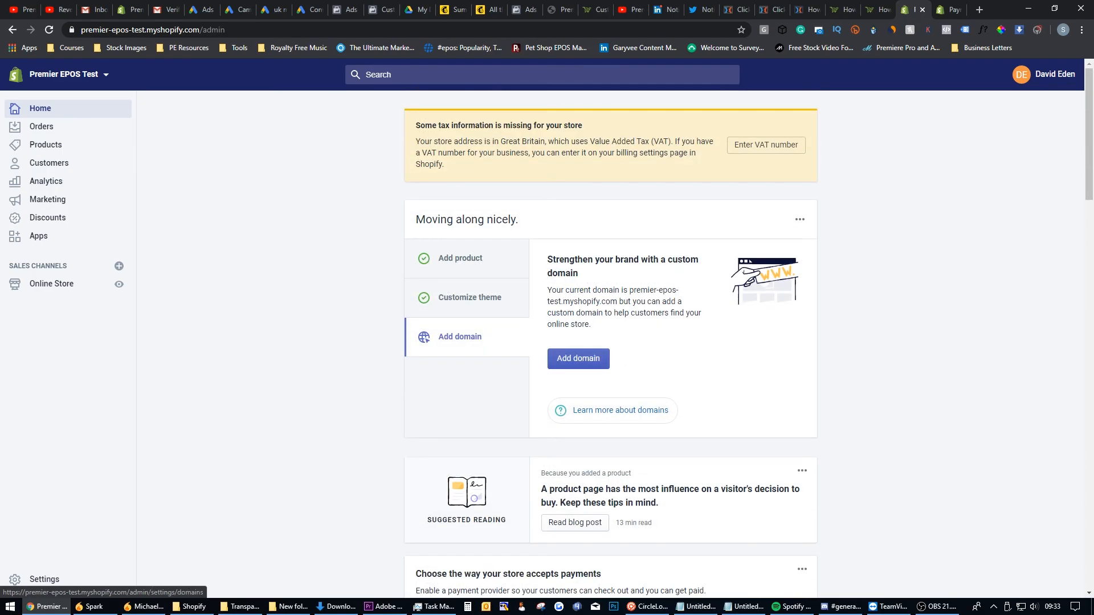
click(579, 358)
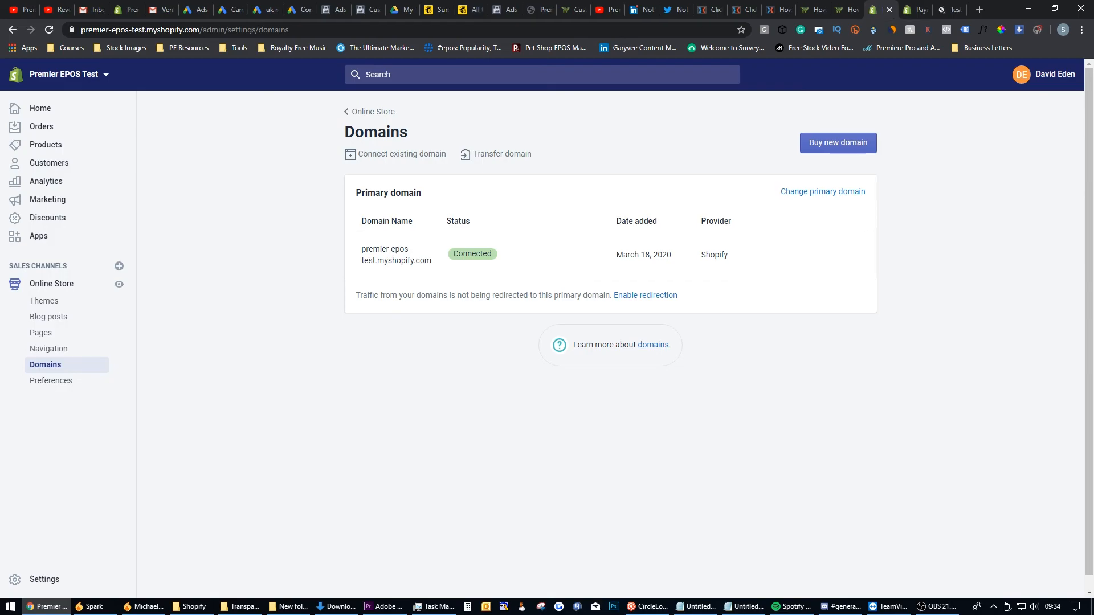
Copy the primary domain name premier-epos-test.myshopify.com and load that address in a new browser tab
drag(432, 261, 361, 249)
right_click(371, 249)
click(397, 260)
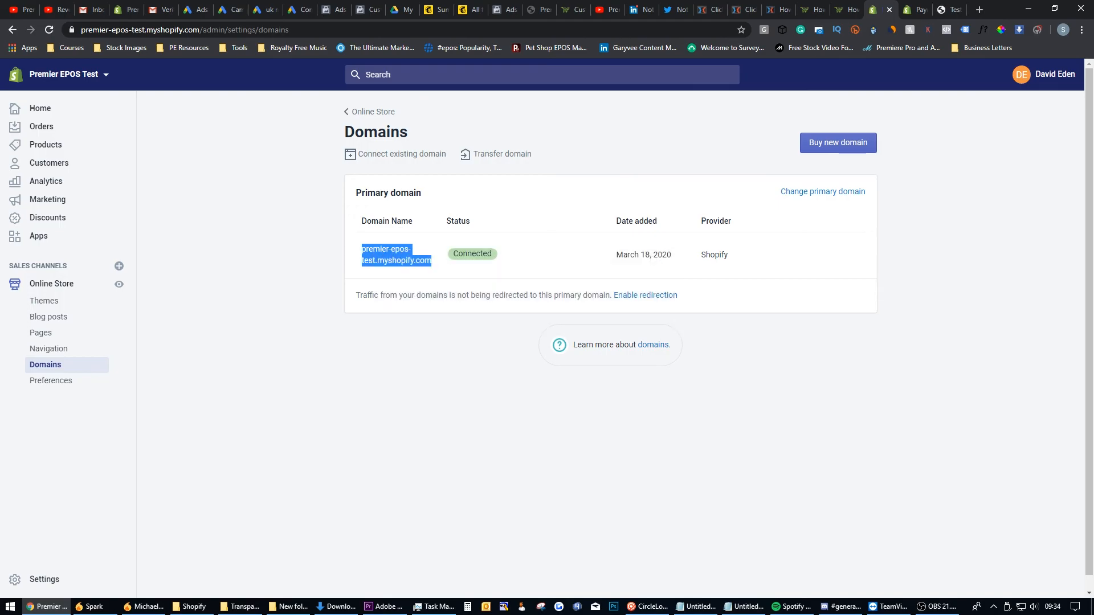
click(979, 10)
key(ctrl+v)
key(Return)
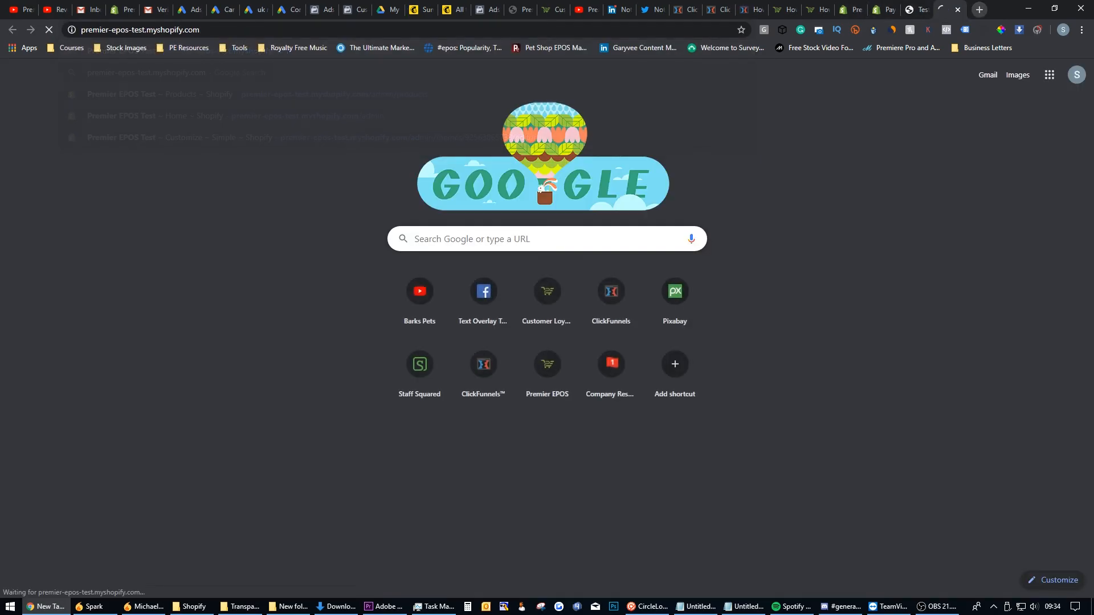